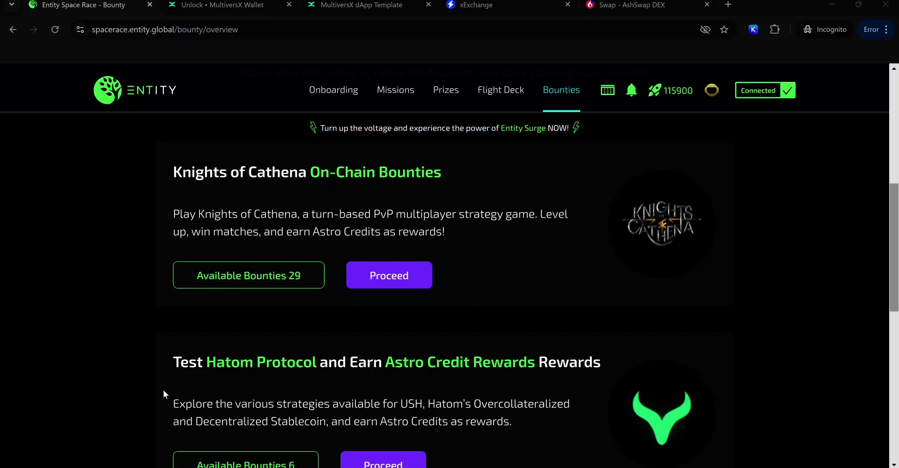
- Scroll the Entity bounty overview and open the Hatom Protocol bounties tab
scroll(120, 246, up, 6)
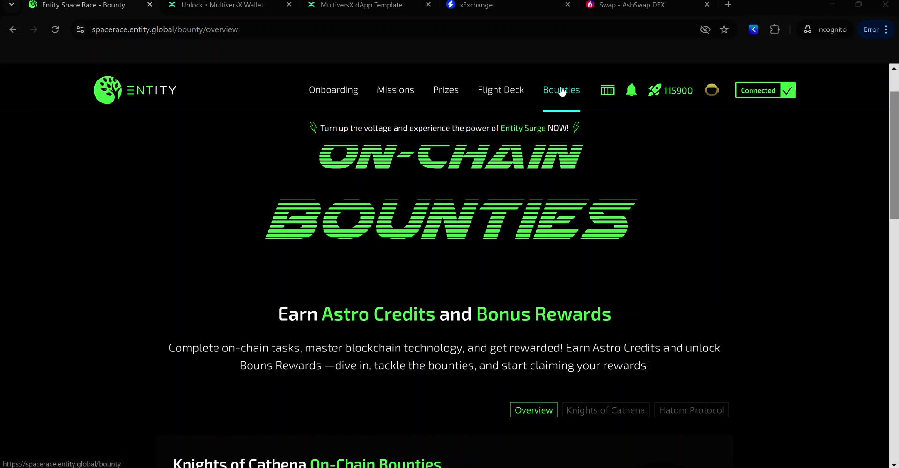
scroll(592, 168, down, 5)
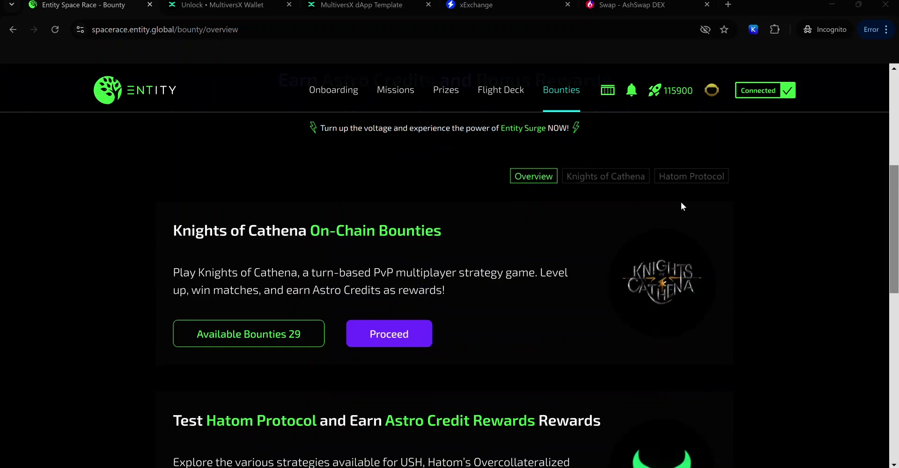
click(697, 178)
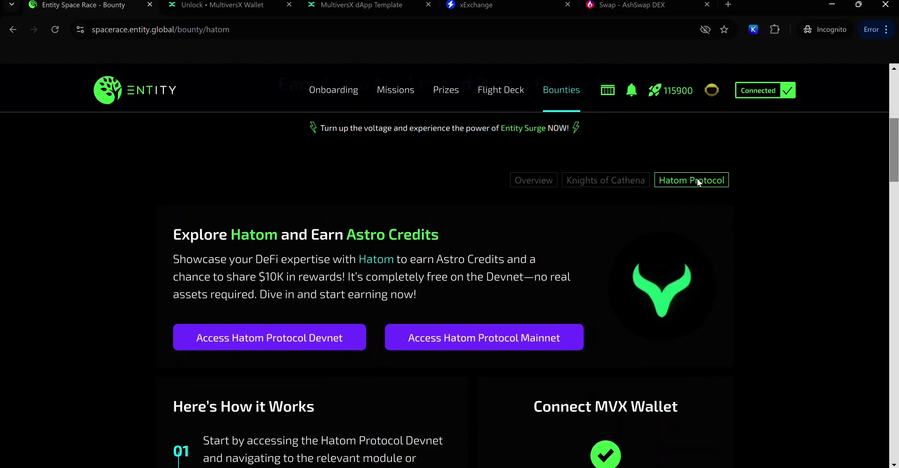
scroll(697, 178, down, 6)
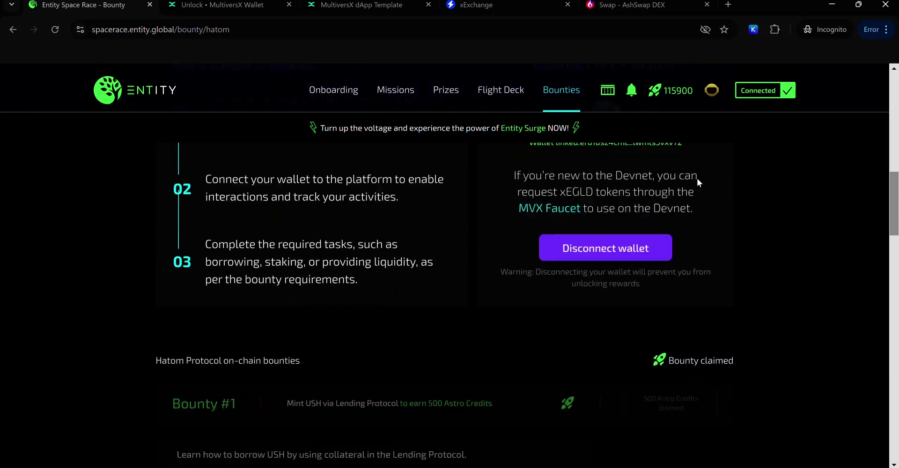
scroll(645, 223, down, 3)
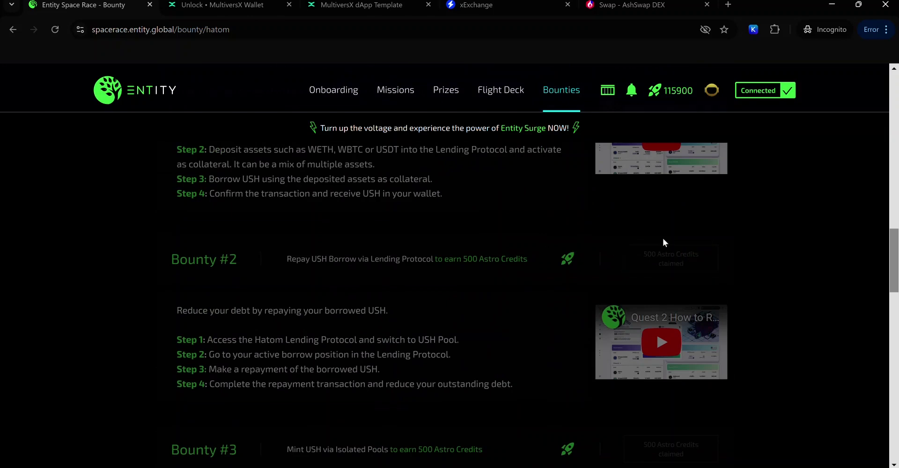
scroll(663, 238, up, 1)
scroll(663, 242, up, 8)
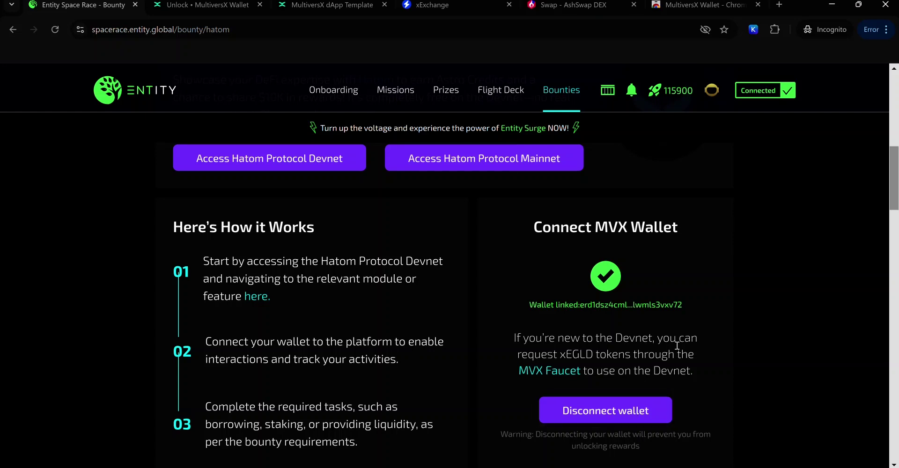
scroll(705, 272, down, 5)
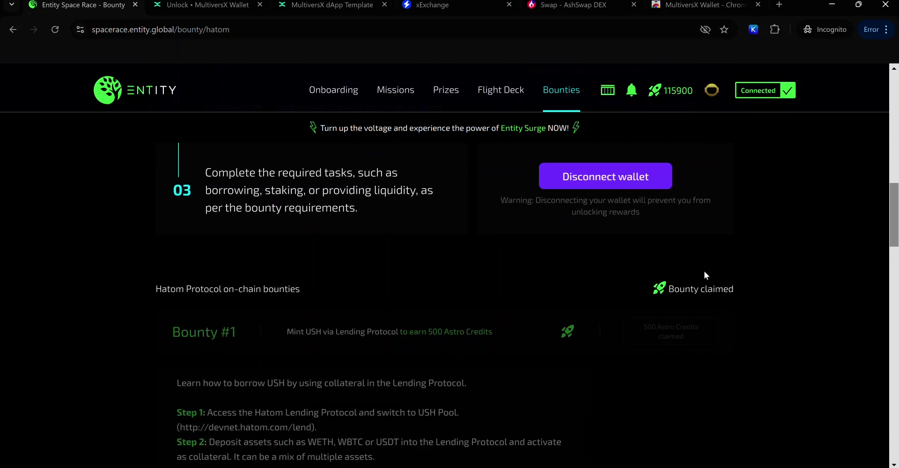
scroll(704, 273, up, 3)
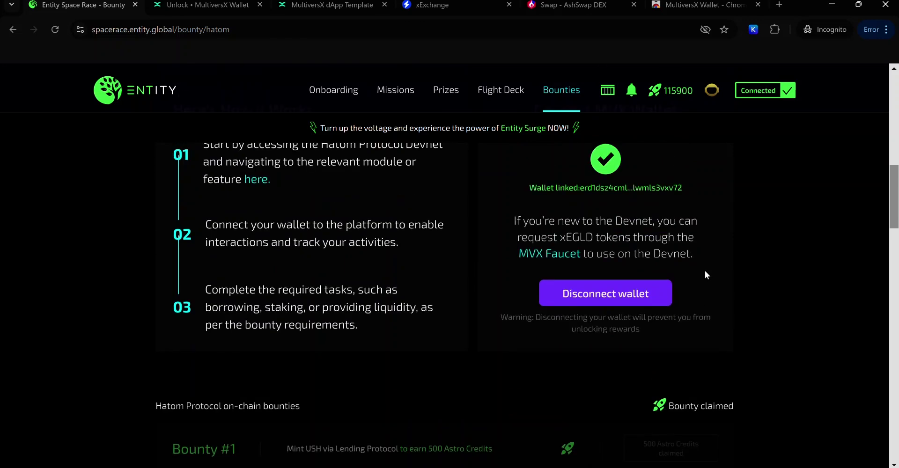
- Unlock the devnet MultiversX wallet through the Chrome extension and approve the connection
key(ctrl+Tab)
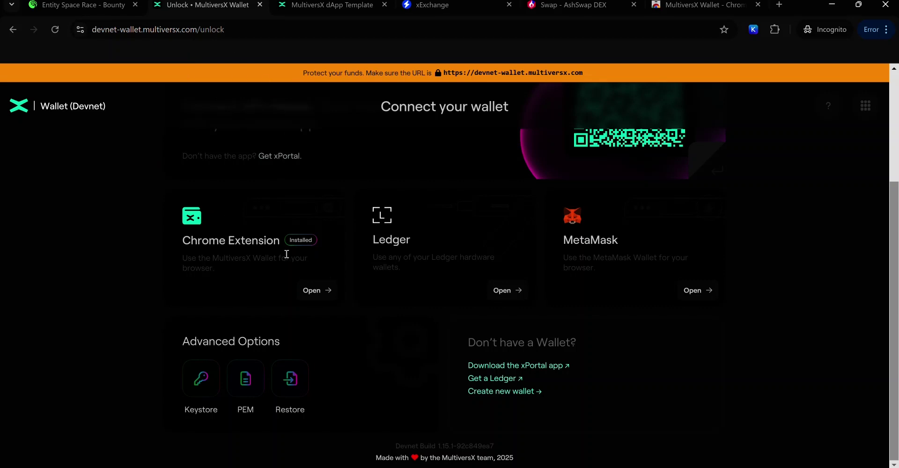
click(311, 293)
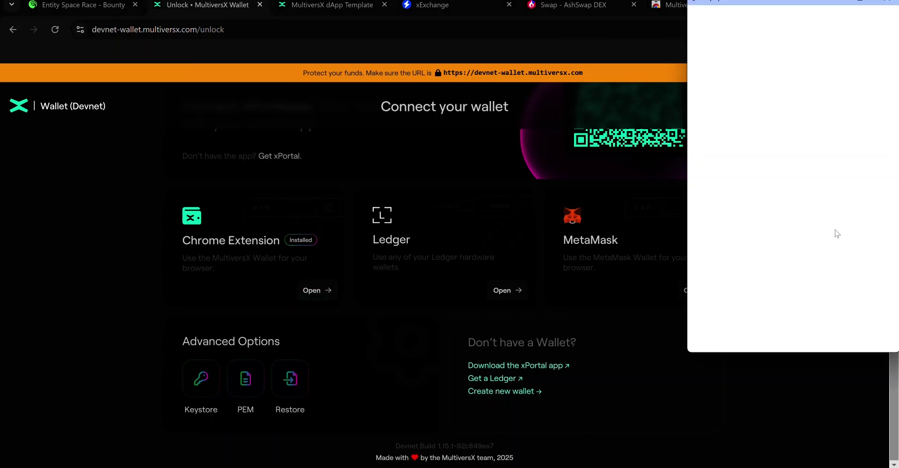
click(843, 332)
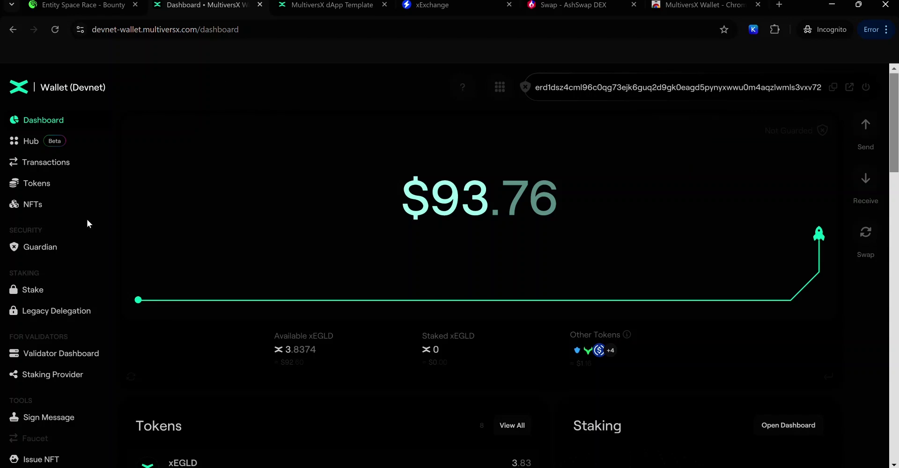
scroll(86, 219, down, 1)
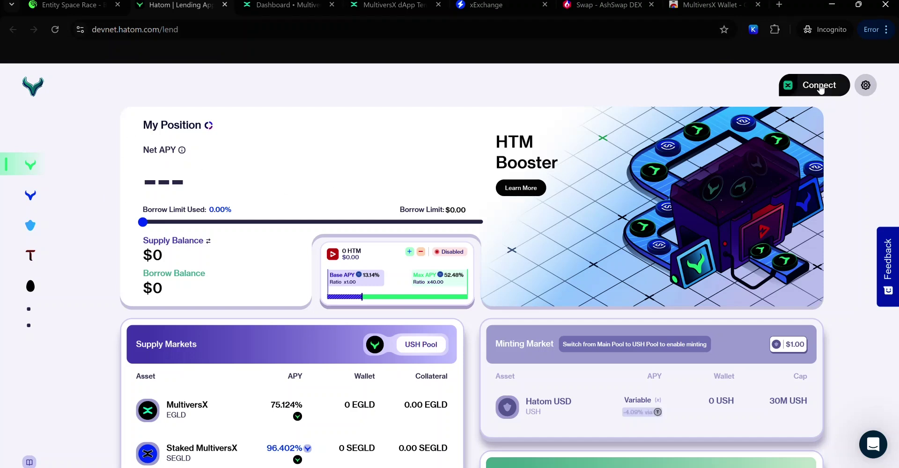
- Connect Hatom to the MultiversX DeFi Wallet extension and approve the request
click(817, 88)
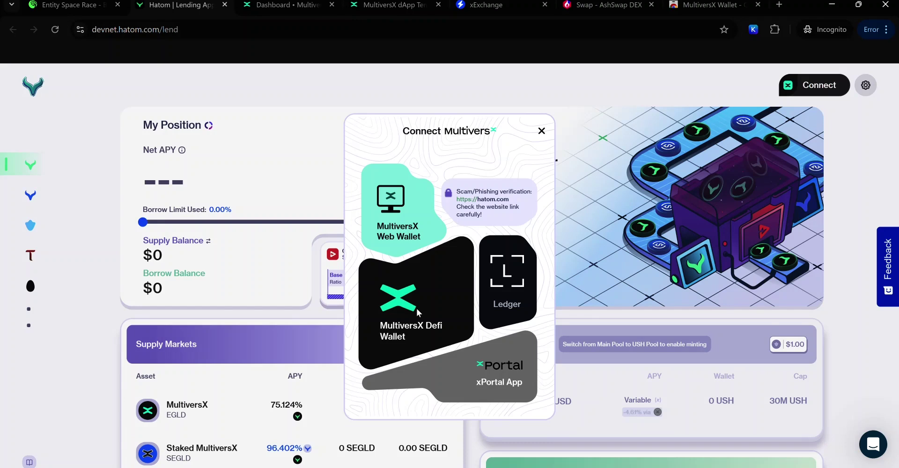
click(418, 312)
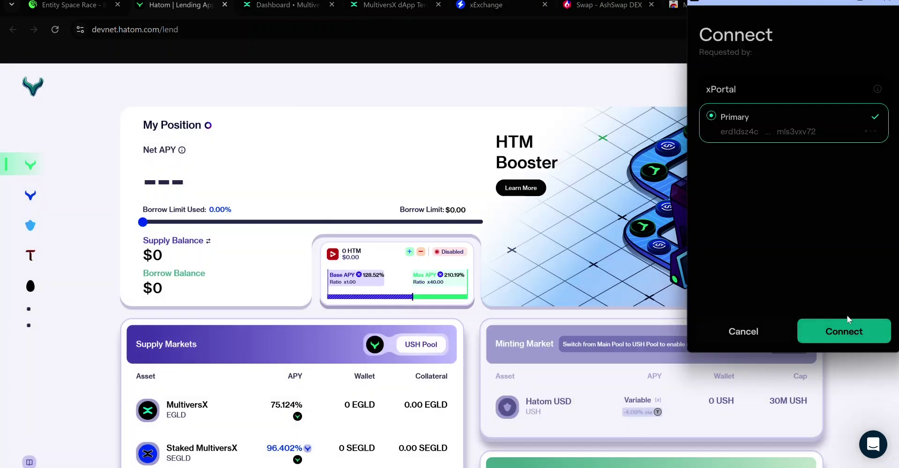
click(840, 328)
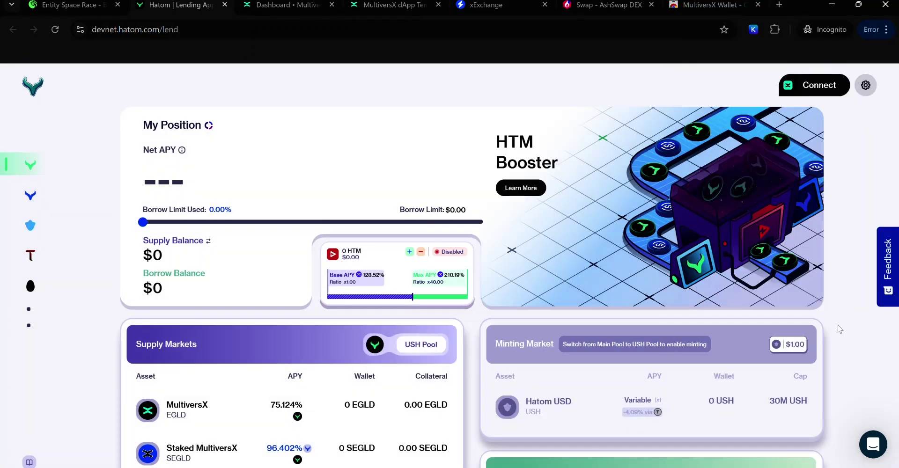
- Switch the supply markets from USH Pool to Main Pool and review the positions
scroll(407, 299, down, 3)
scroll(408, 309, up, 3)
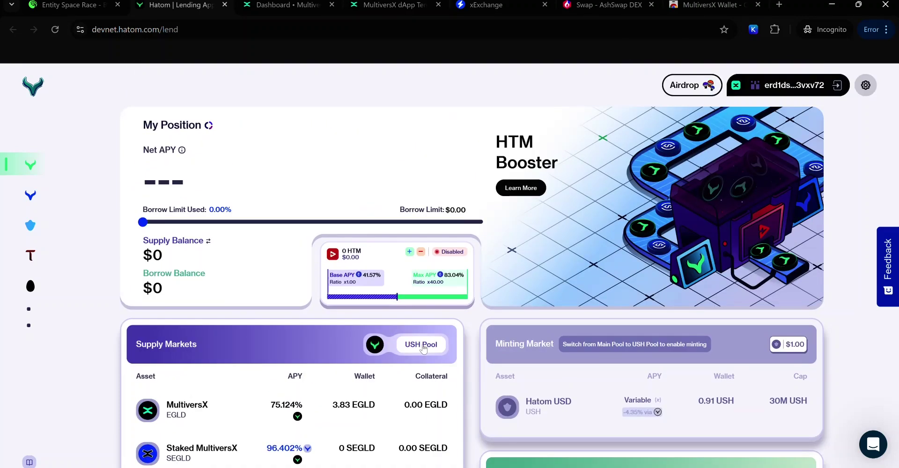
click(425, 346)
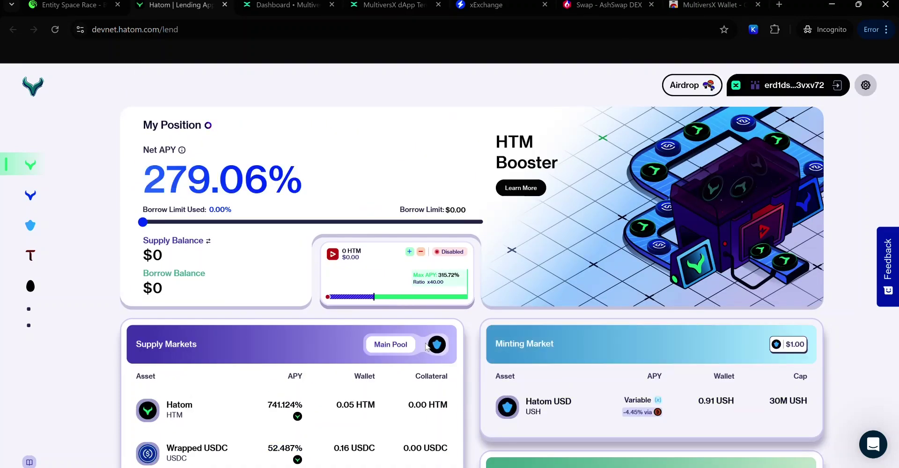
scroll(426, 346, down, 4)
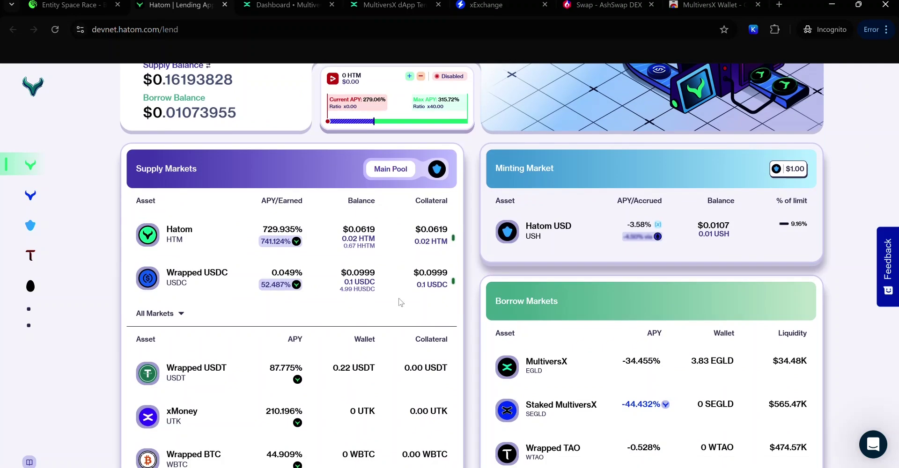
scroll(370, 258, down, 1)
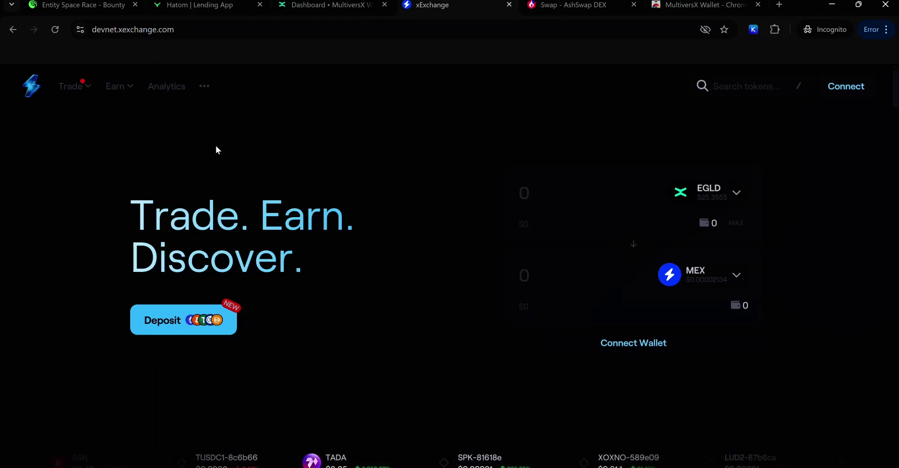
- Connect xExchange to the MultiversX wallet extension and check the Hatom balances
click(855, 89)
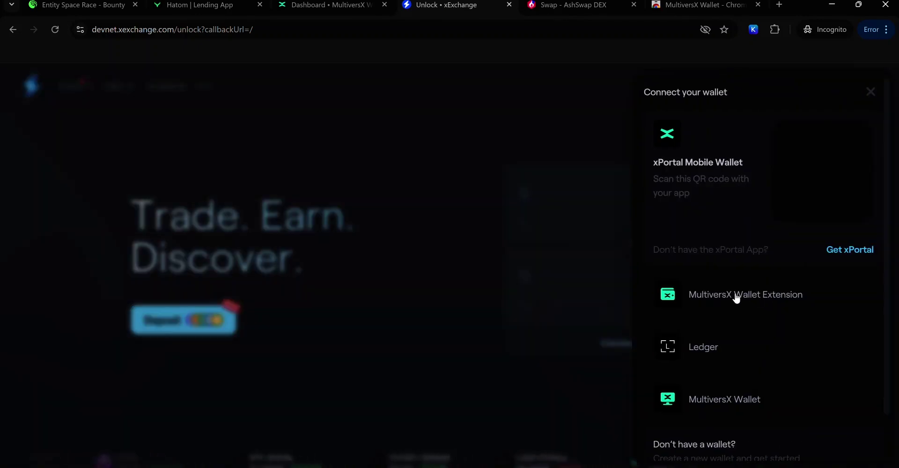
click(737, 298)
click(833, 331)
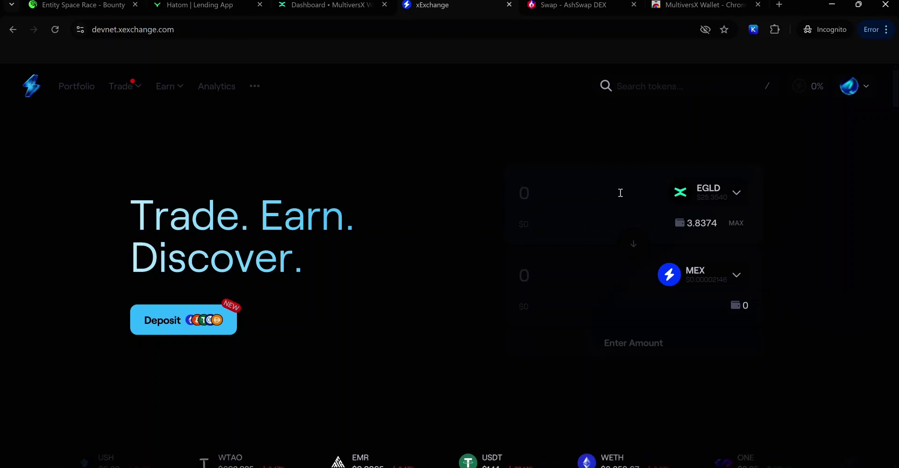
click(196, 5)
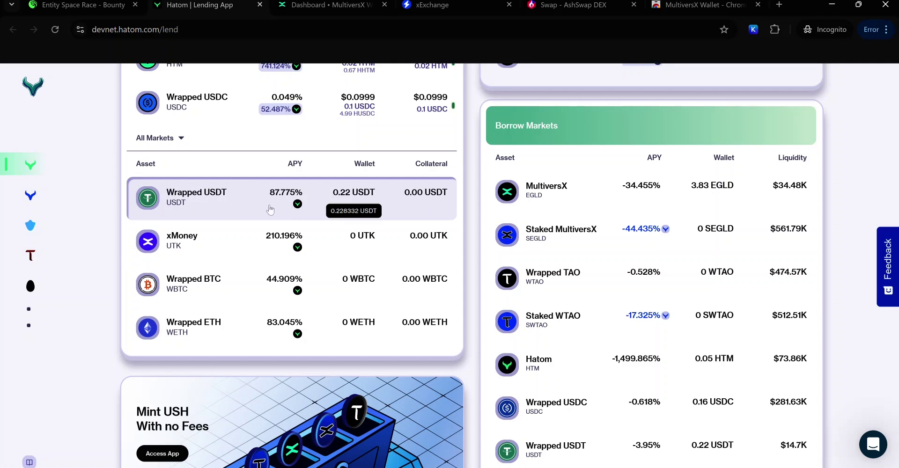
click(450, 5)
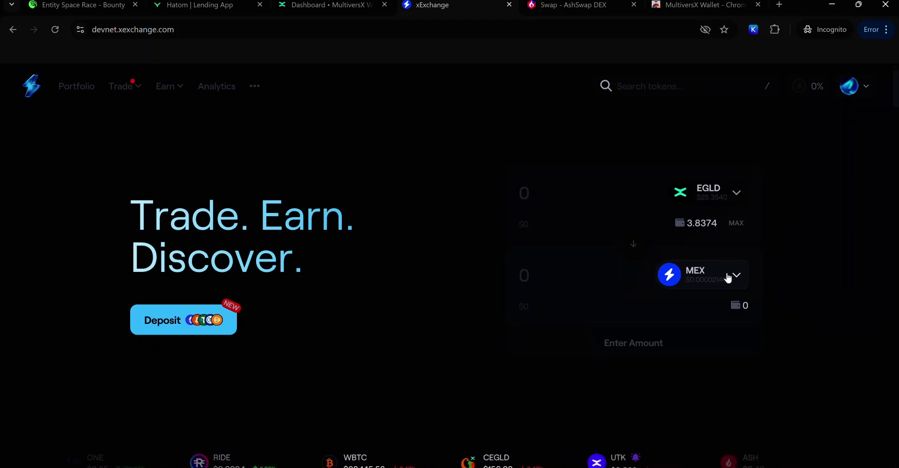
- Swap 0.1 EGLD for USDT on xExchange, then return to the Hatom lending page
click(728, 278)
text(usdt)
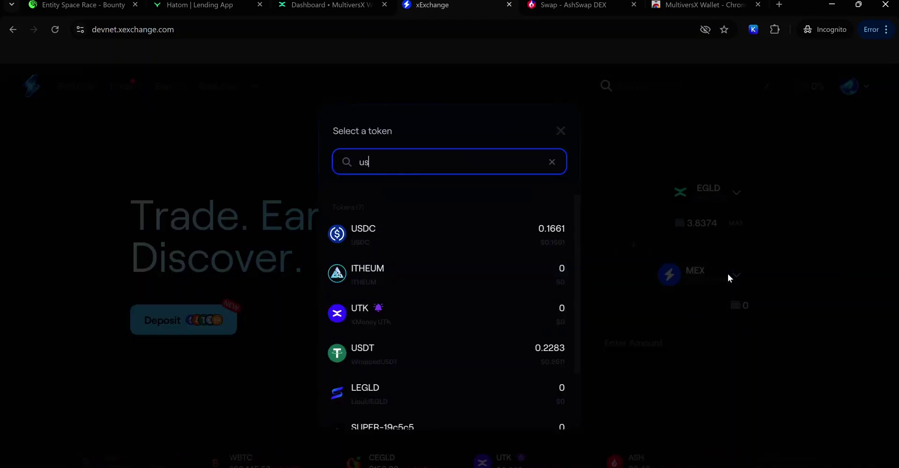
click(412, 314)
click(590, 194)
text(0.1)
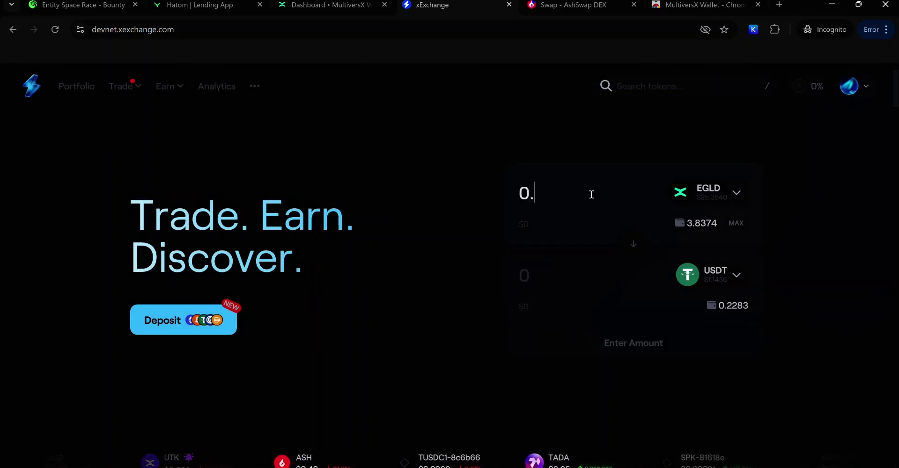
click(637, 437)
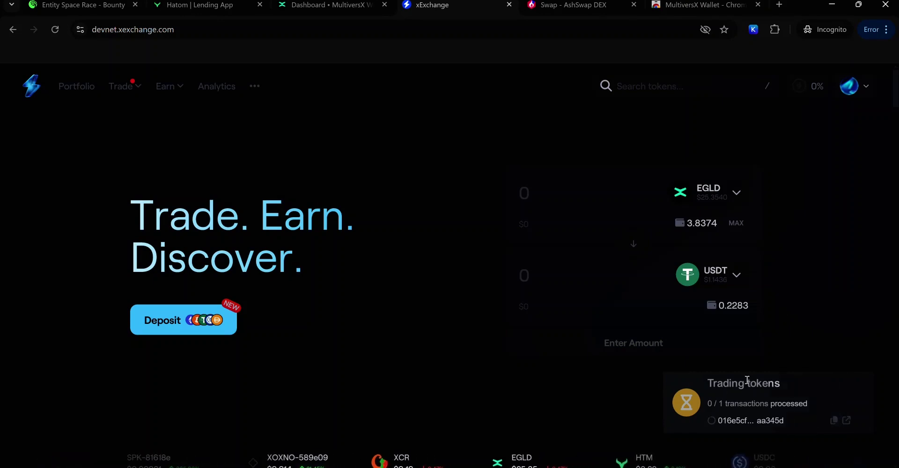
key(ctrl+2)
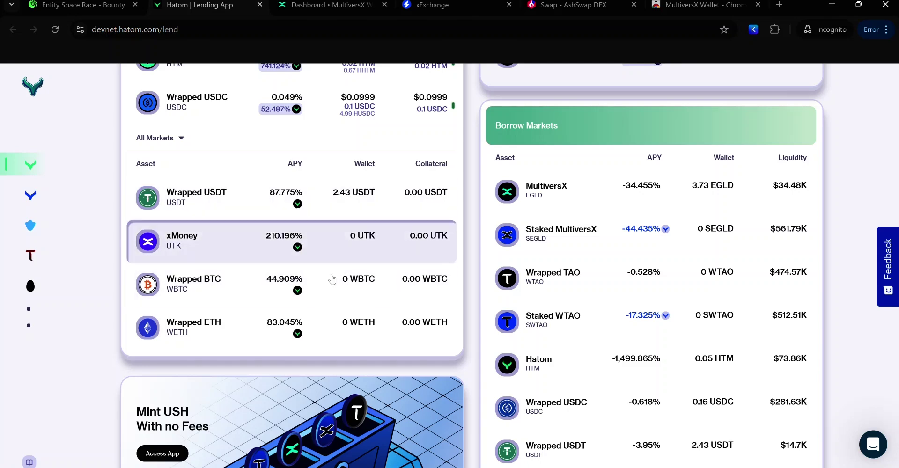
- Supply 1 Wrapped USDT with Add Collateral checked and sign the transaction
scroll(285, 300, up, 1)
scroll(289, 303, up, 2)
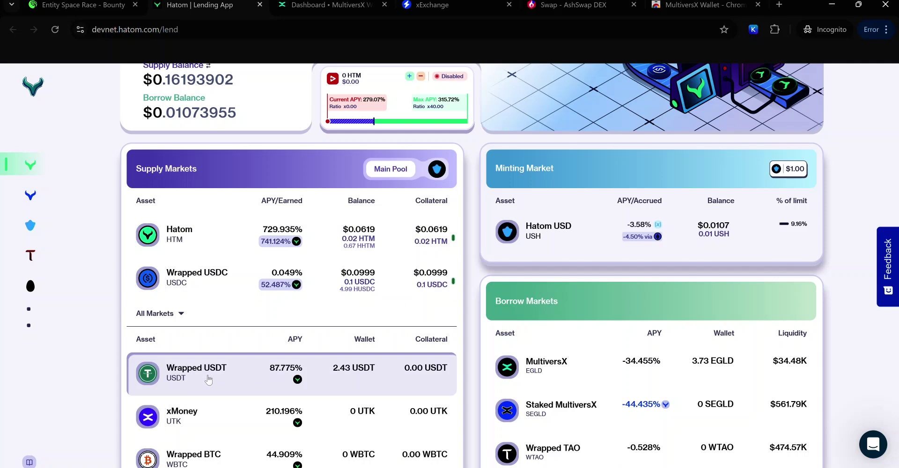
click(208, 380)
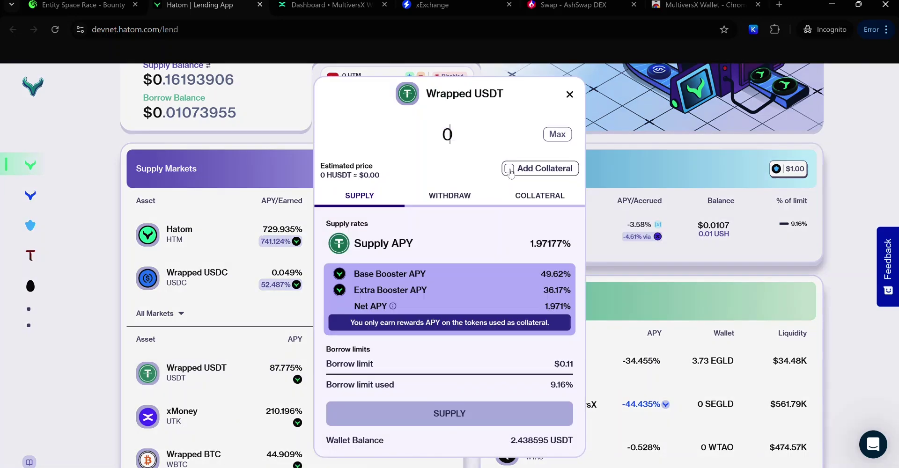
click(509, 169)
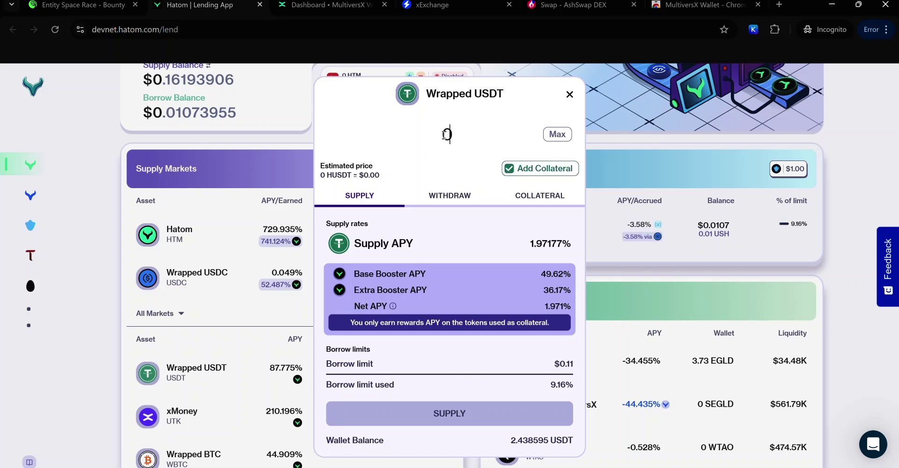
text(1 USDT)
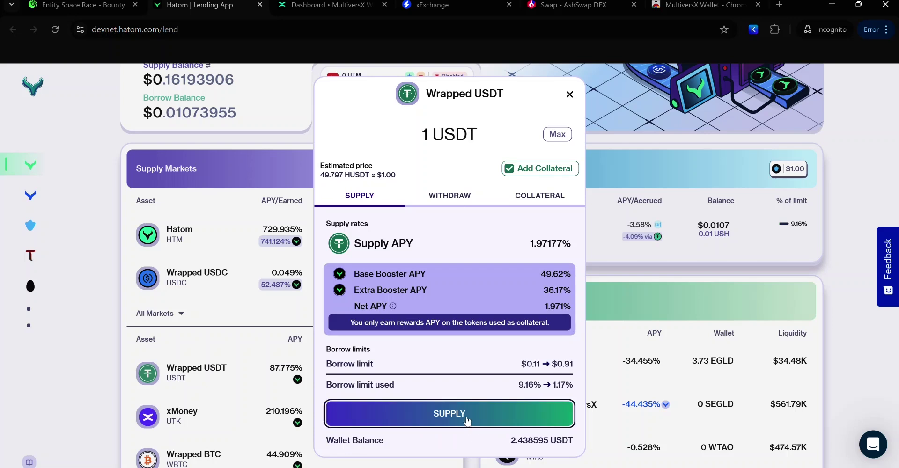
click(466, 418)
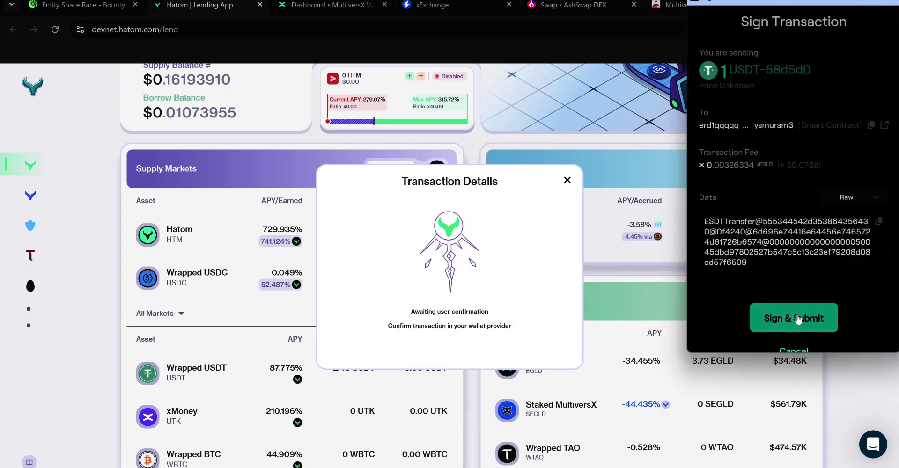
scroll(798, 319, down, 1)
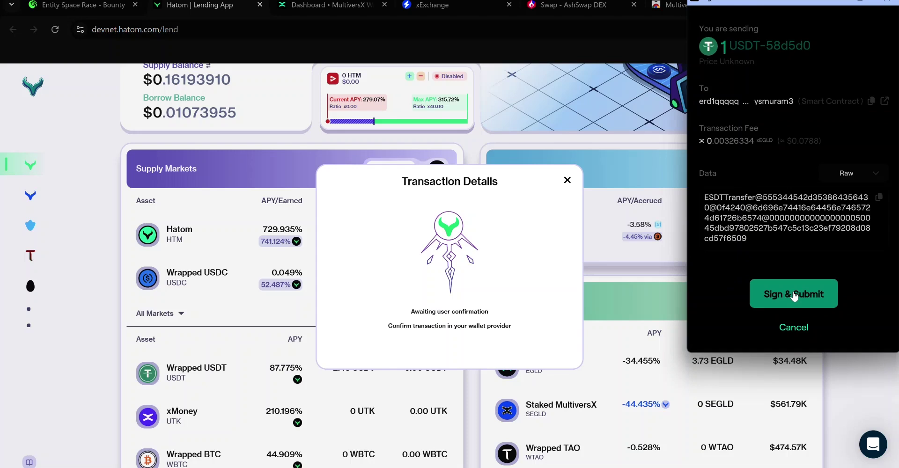
click(795, 294)
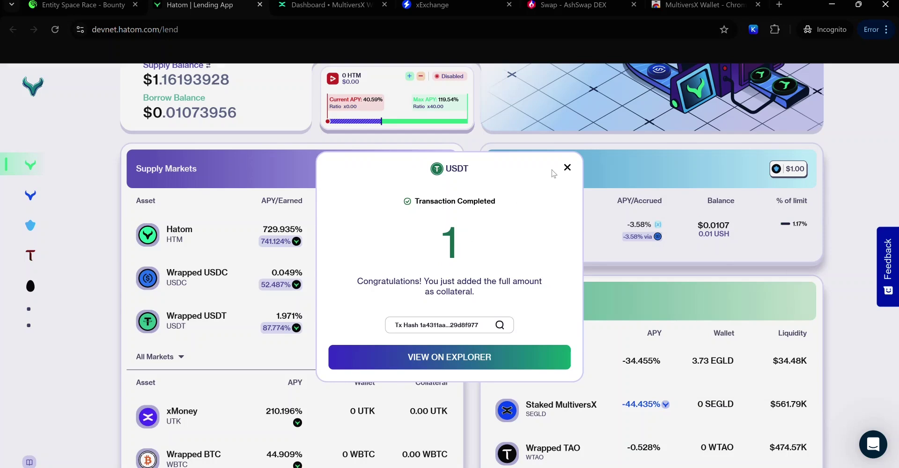
click(567, 167)
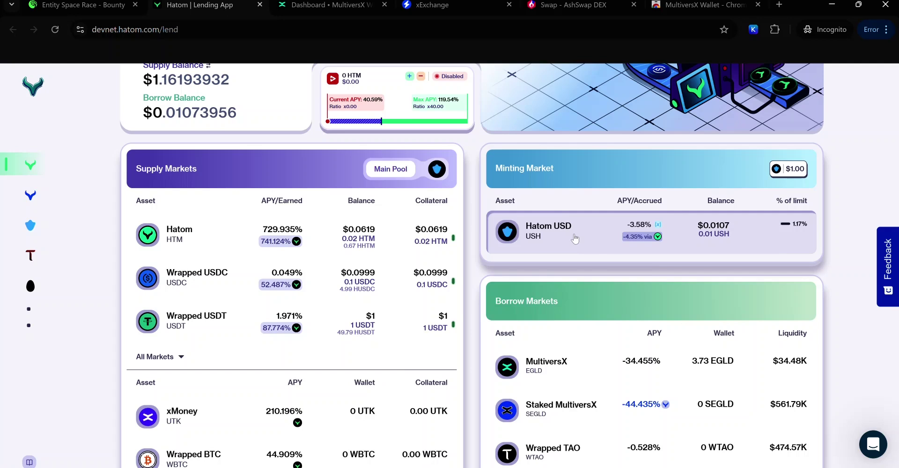
- Mint 0.7229881888778 USH at 80% of the borrow limit and sign it
click(575, 239)
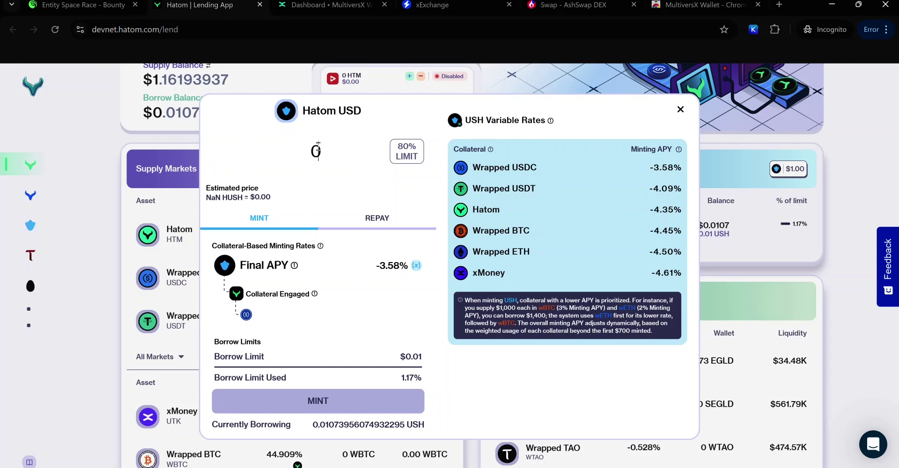
click(416, 155)
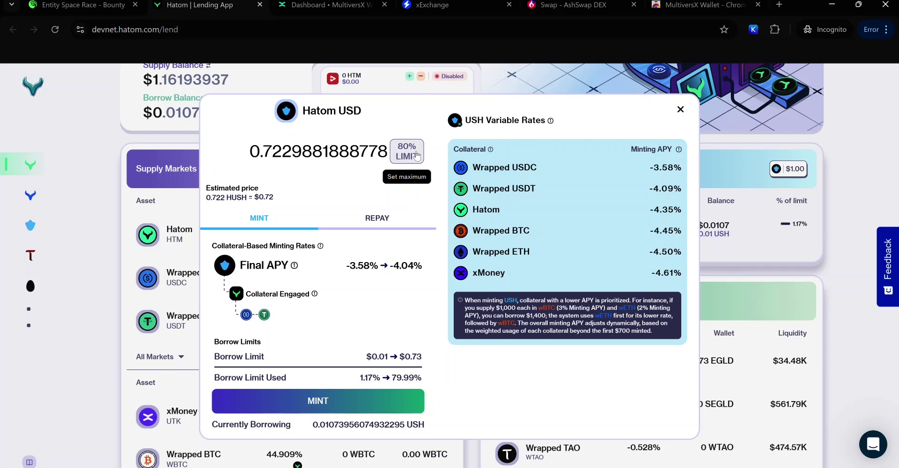
click(311, 402)
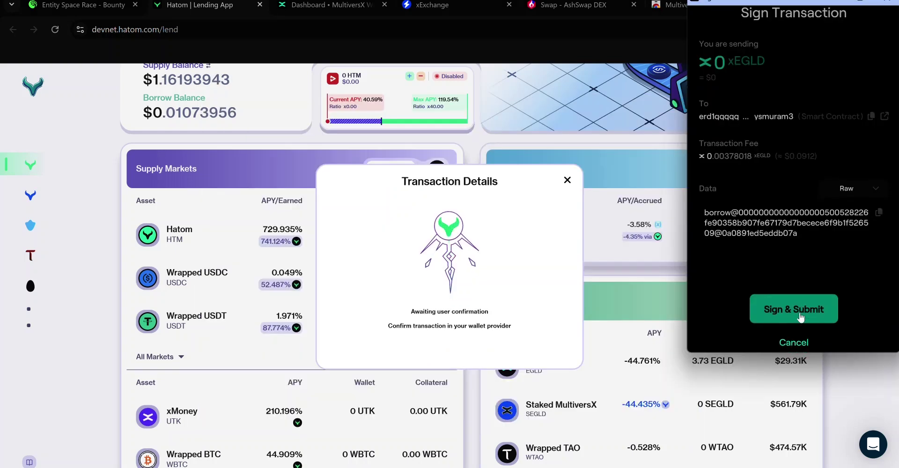
click(800, 318)
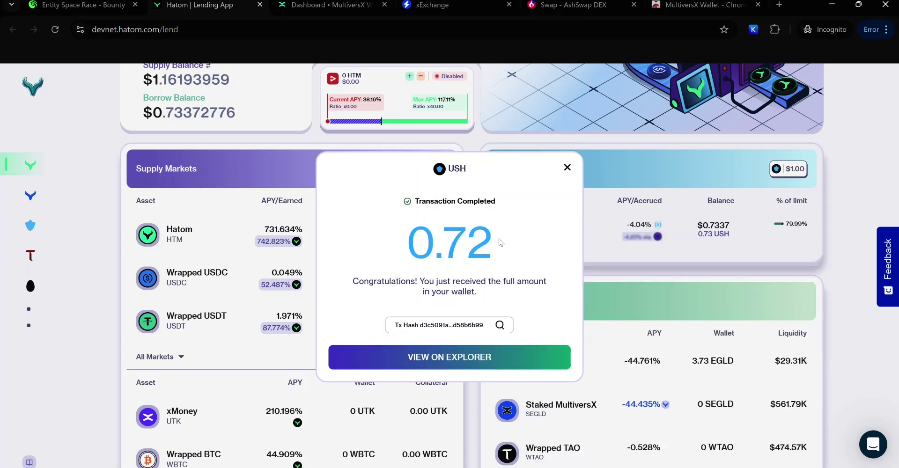
- Return to the Entity bounty page and scroll to Bounty #2 on repaying USH
click(79, 7)
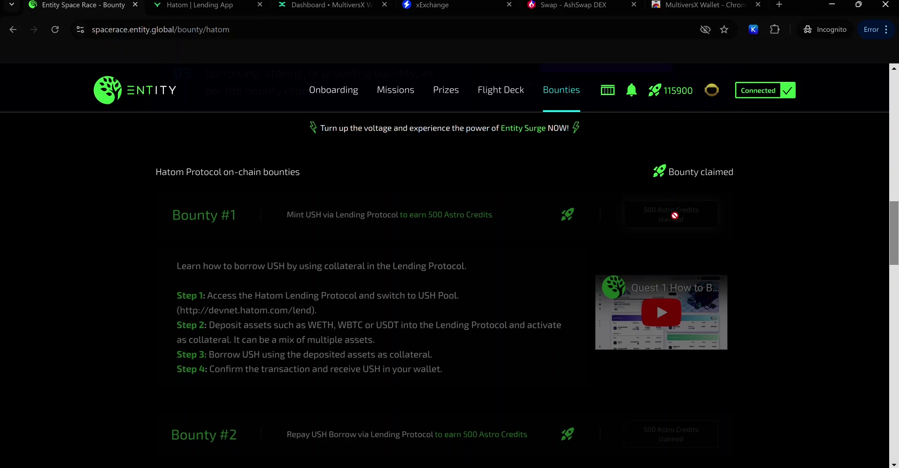
scroll(498, 232, down, 4)
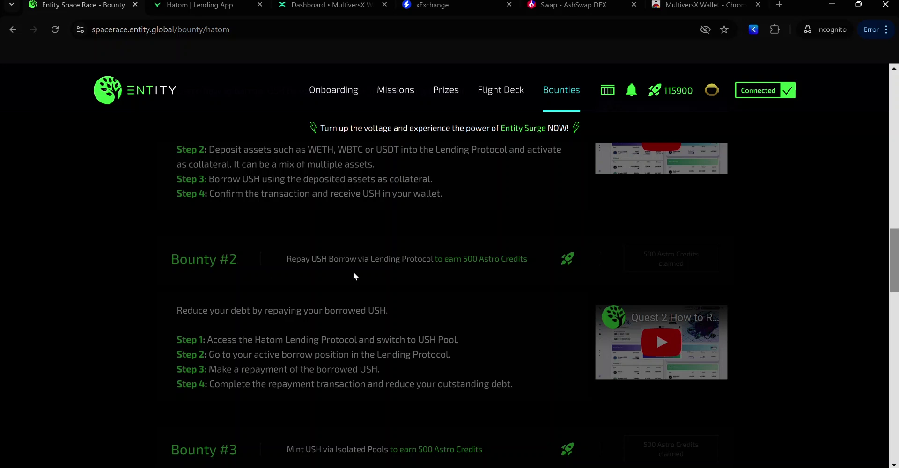
- Repay 0.2 USH of the Hatom USD borrow and sign the repayment
click(249, 7)
click(566, 168)
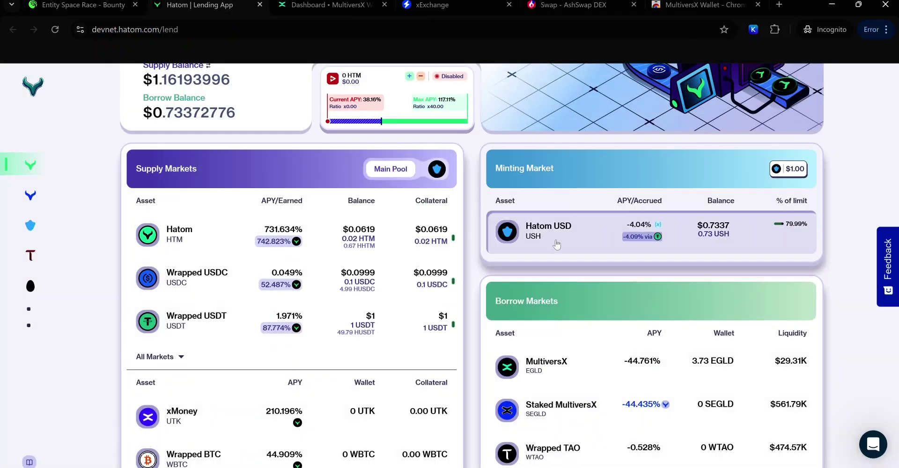
click(567, 240)
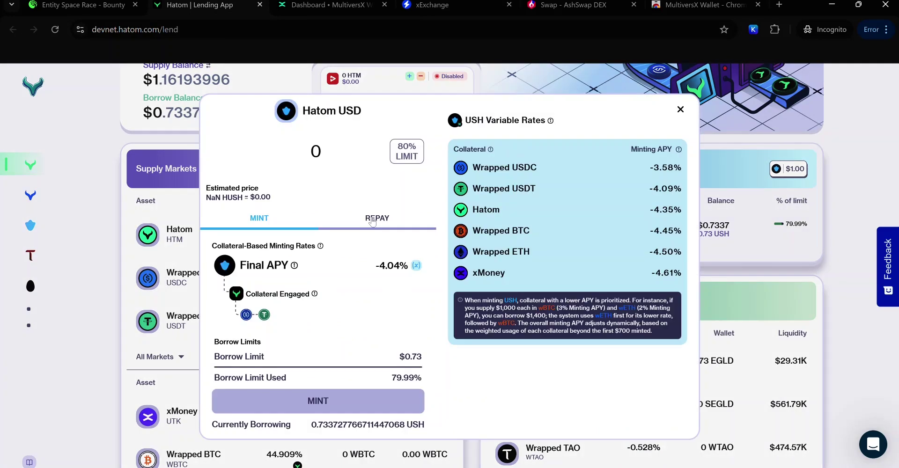
click(377, 212)
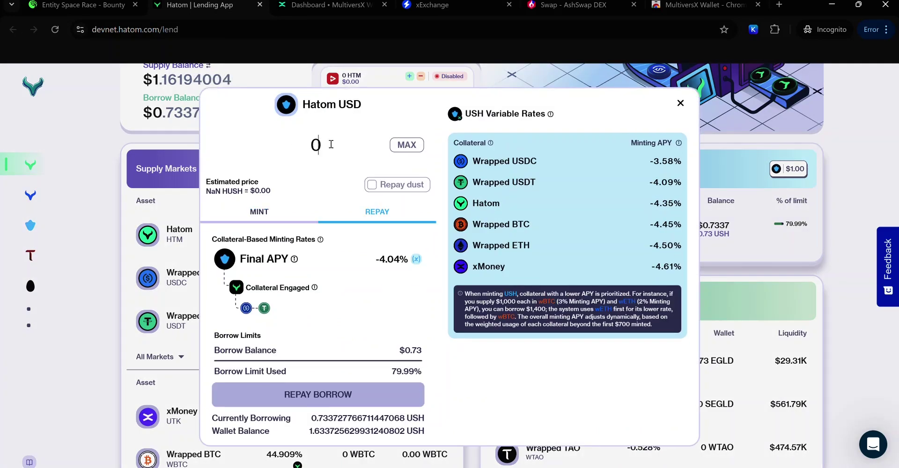
text(0.2)
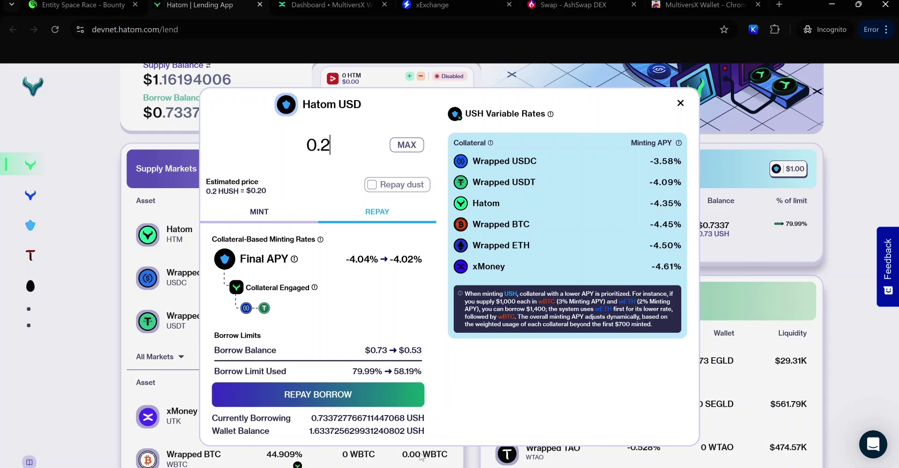
click(316, 396)
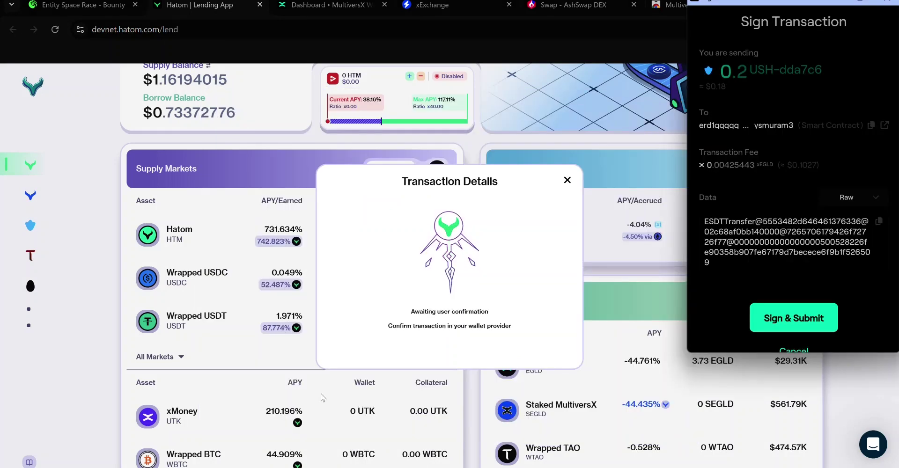
click(793, 318)
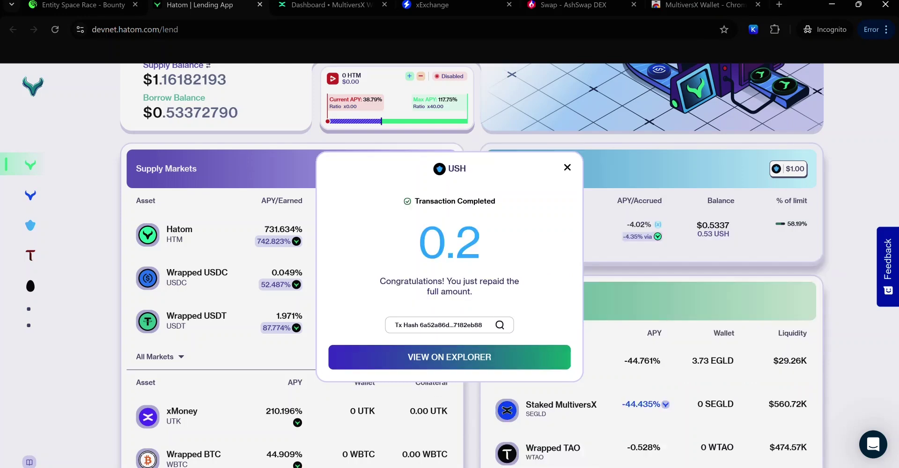
- From the Entity bounty page, open the USH Staking Hub link in a new tab
click(56, 5)
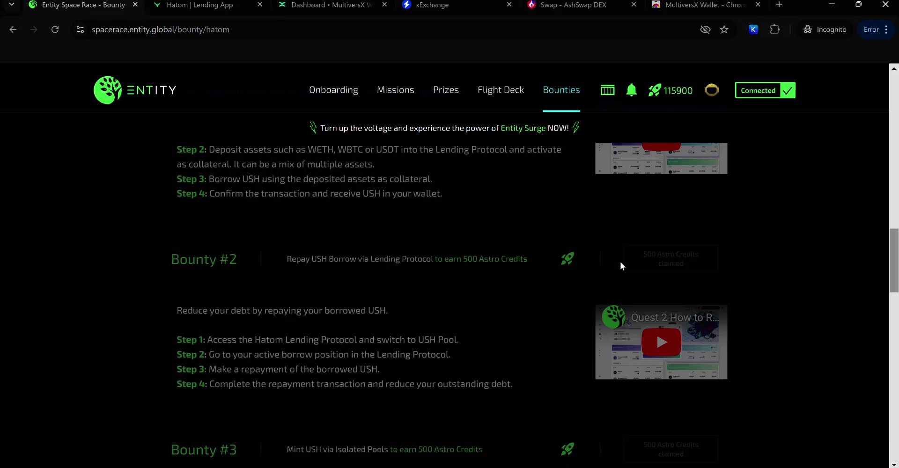
click(670, 265)
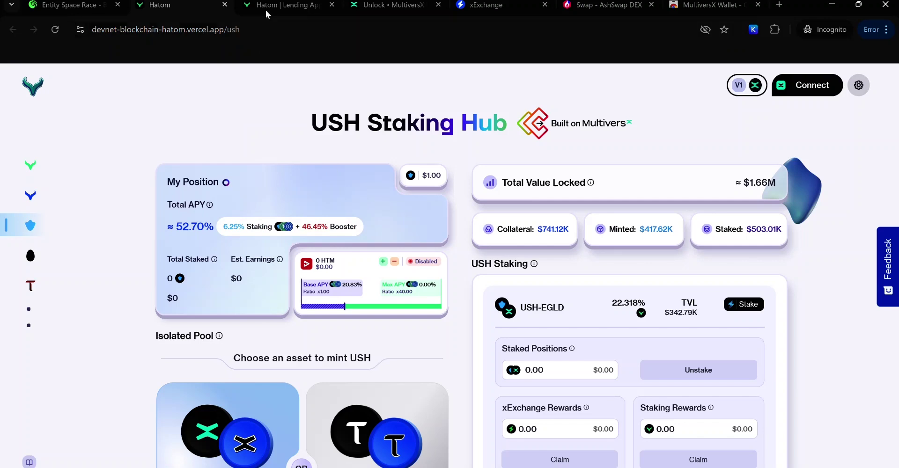
- Go to the USH Staking Hub from the Hatom sidebar and scroll to the Isolated Pool section
click(281, 5)
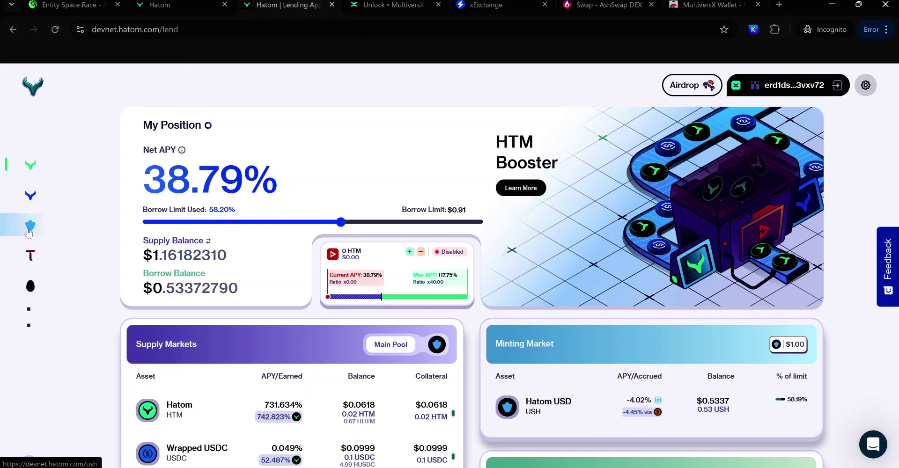
click(25, 228)
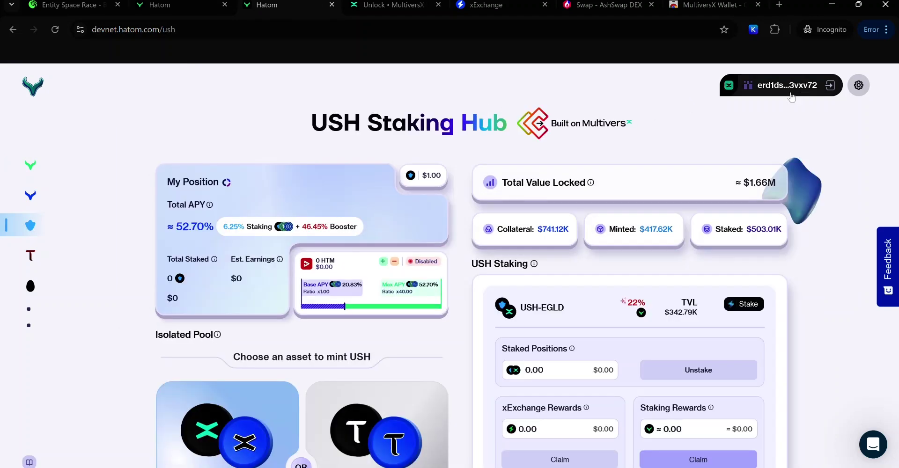
scroll(332, 186, down, 4)
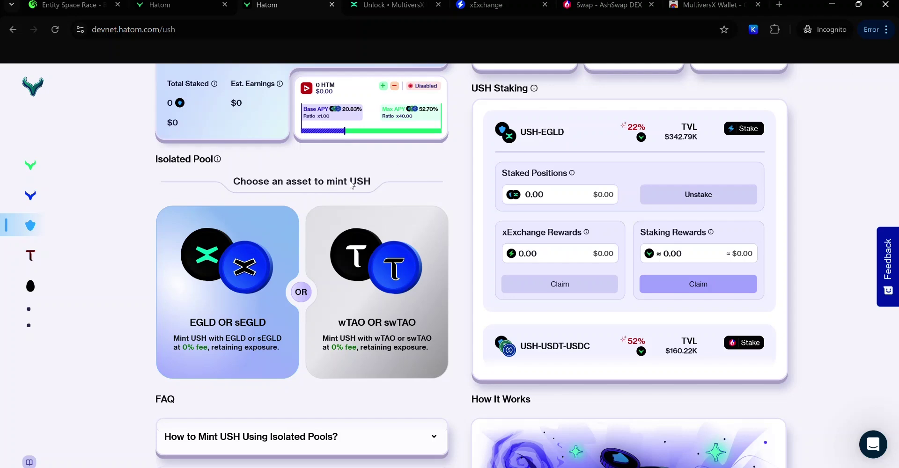
- Supply 1.1 EGLD as collateral to the EGLD isolated pool and sign the transaction
click(252, 285)
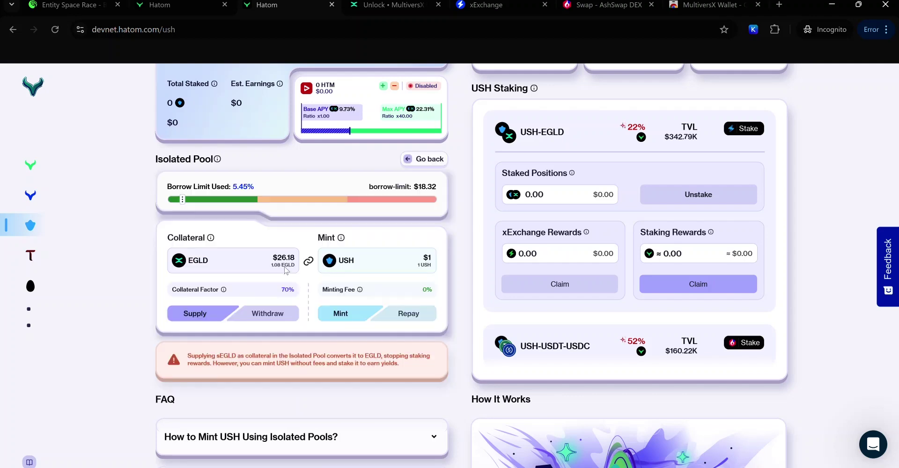
click(199, 313)
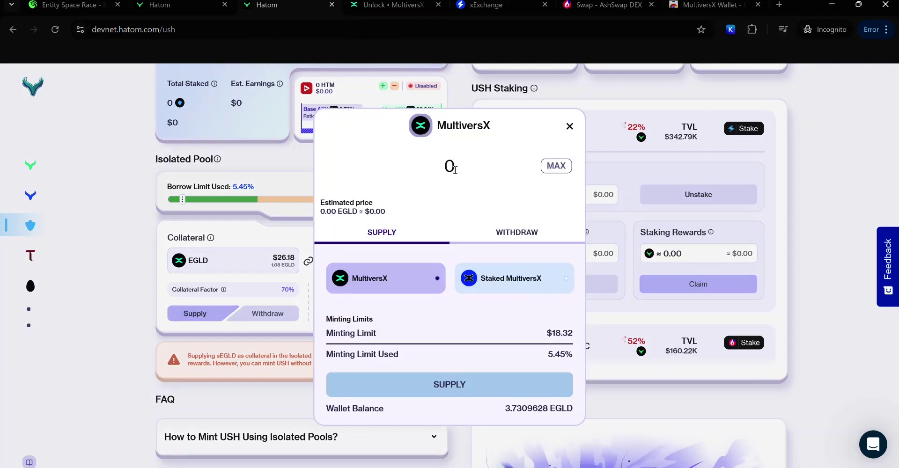
text(0.1)
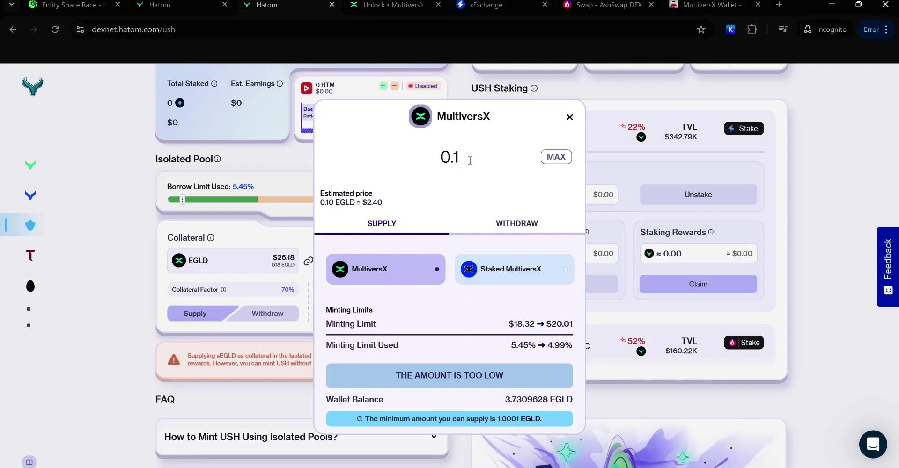
key(BackSpace)
key(BackSpace)
text(1.1)
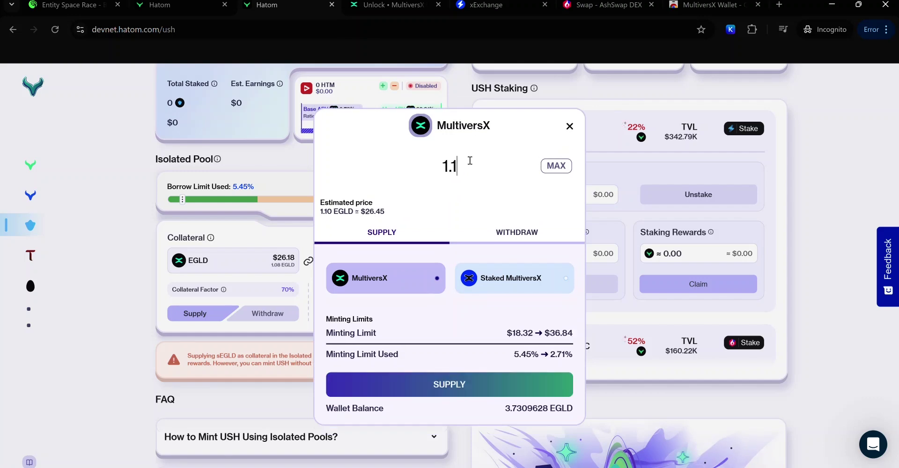
click(483, 385)
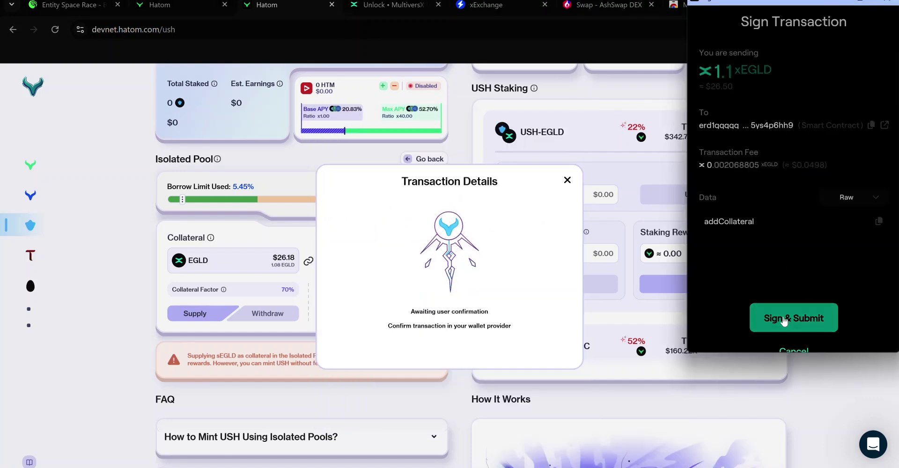
click(783, 318)
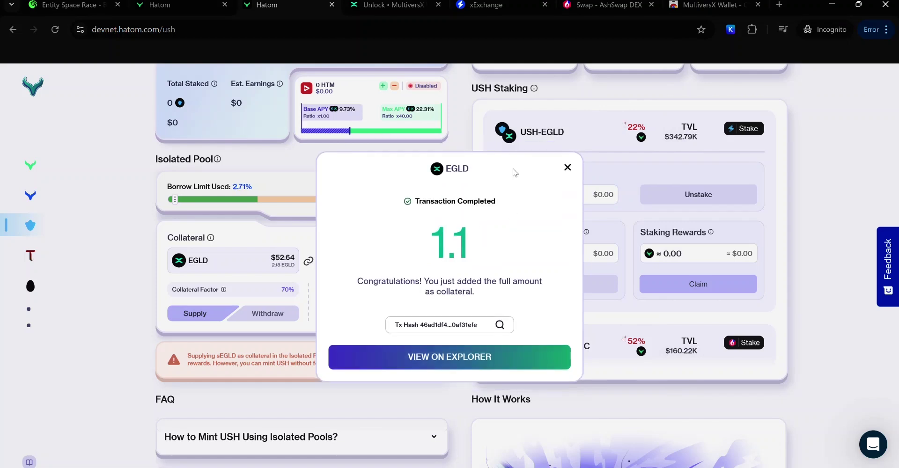
click(567, 167)
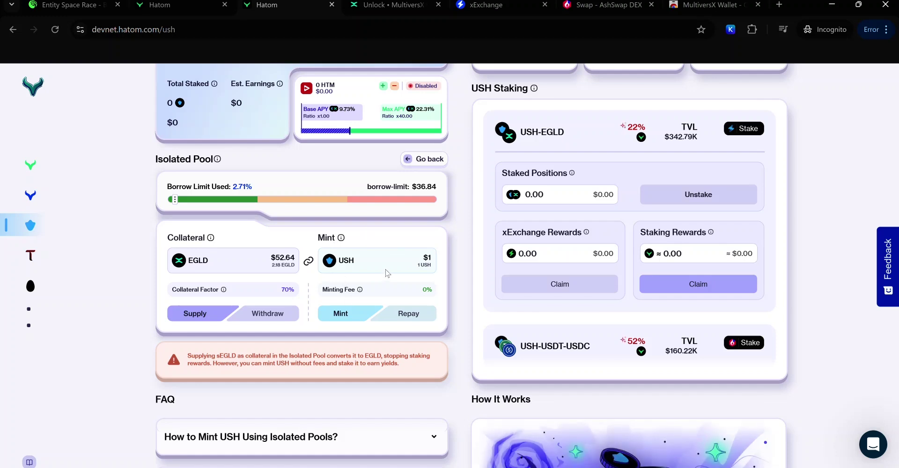
- Mint 29.47 USH from the EGLD pool at the 80% limit and sign it
click(330, 320)
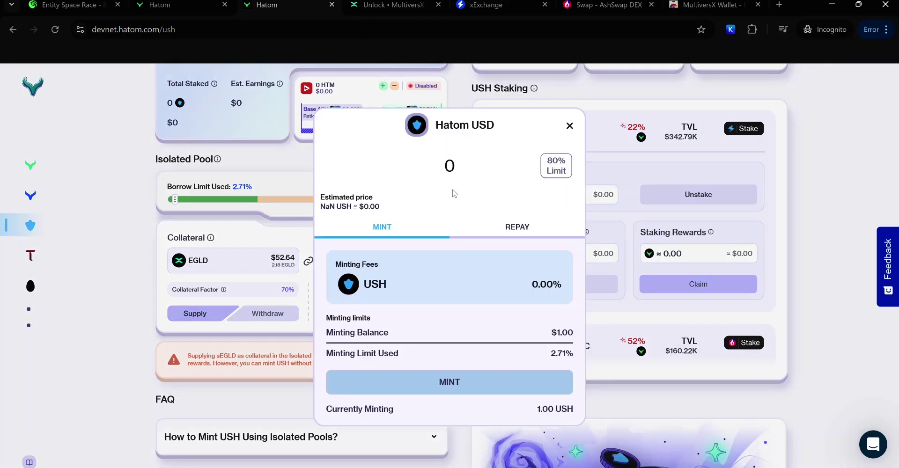
click(552, 171)
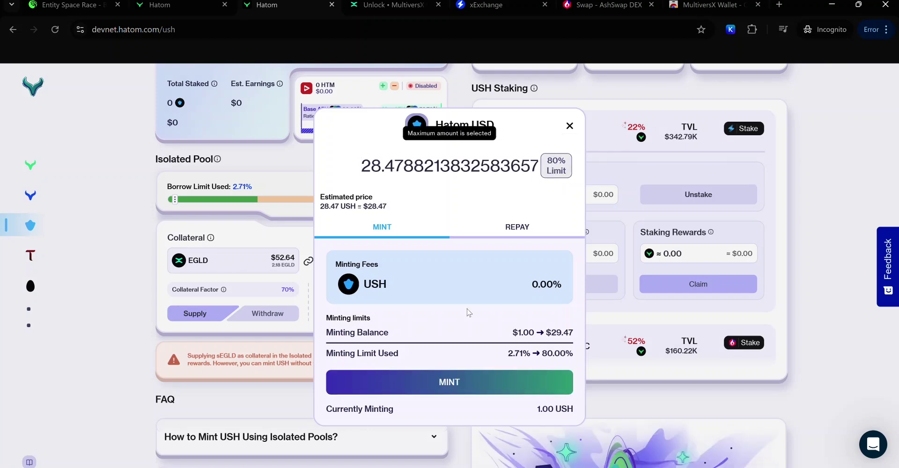
click(444, 385)
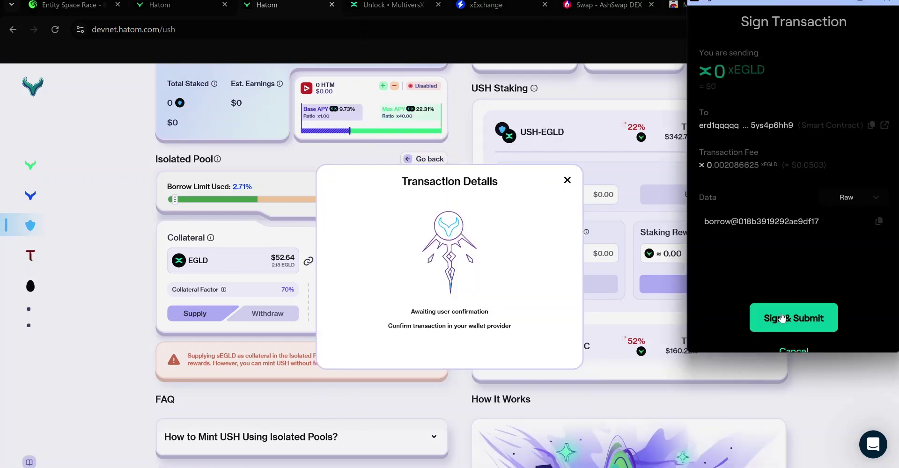
click(793, 311)
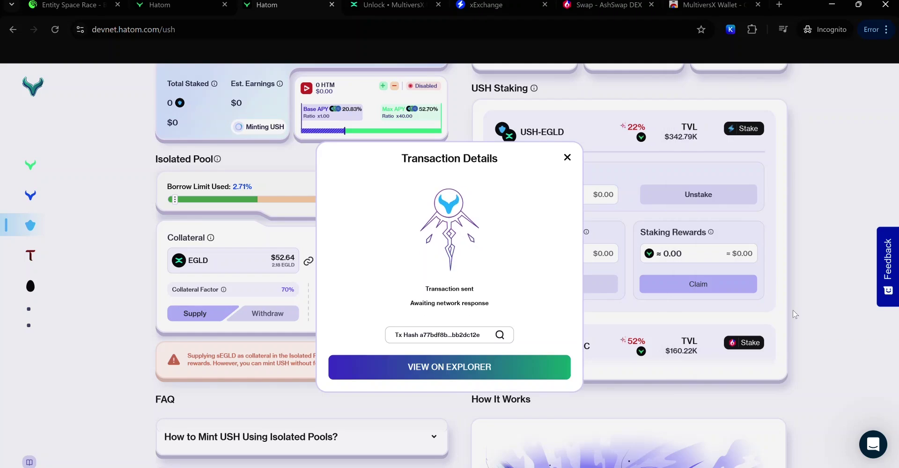
key(ctrl+1)
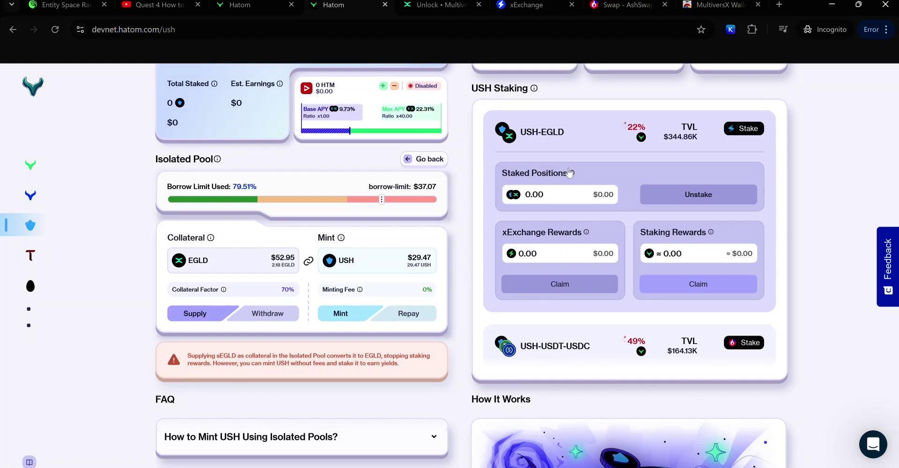
- Repay the full 29.47 USH minted in the EGLD isolated pool using Max
scroll(569, 172, up, 1)
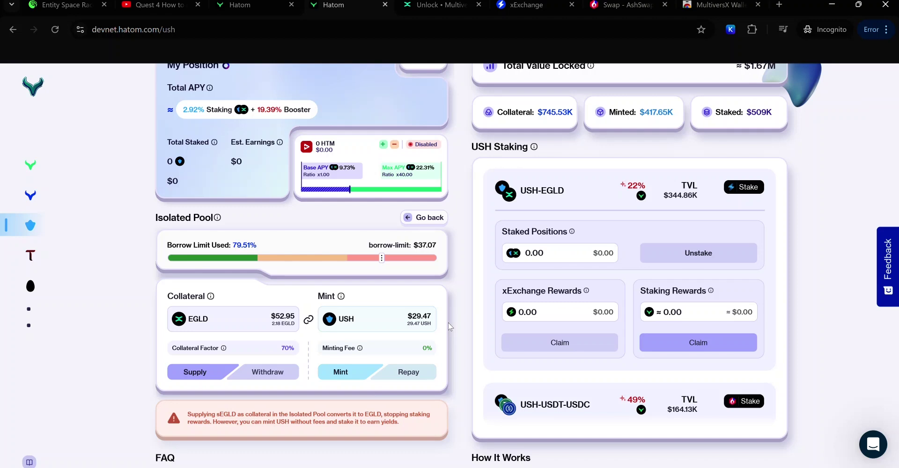
scroll(385, 383, down, 1)
click(405, 320)
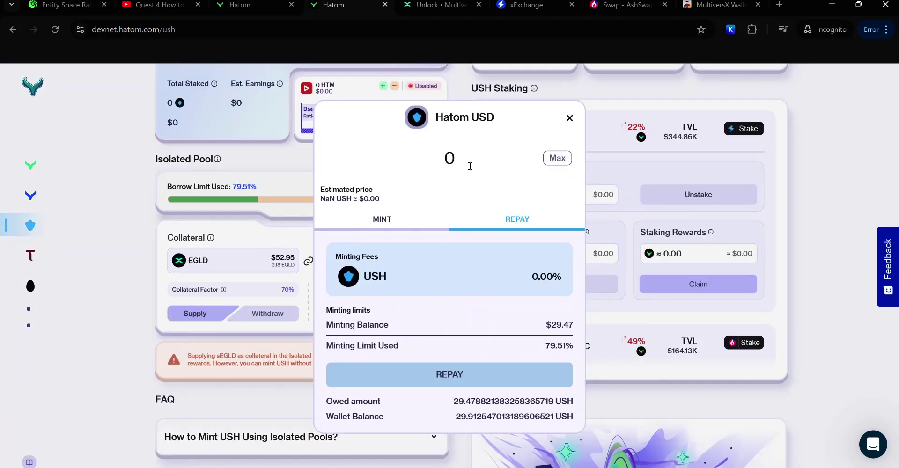
click(558, 158)
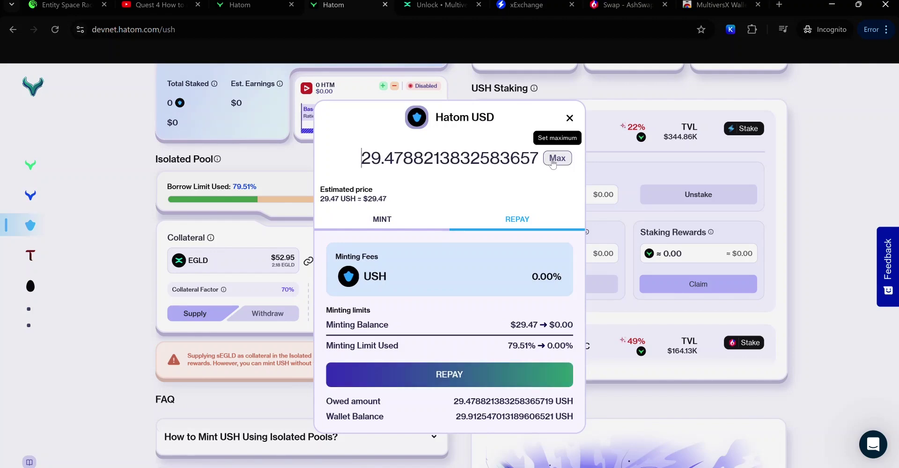
click(477, 375)
click(774, 316)
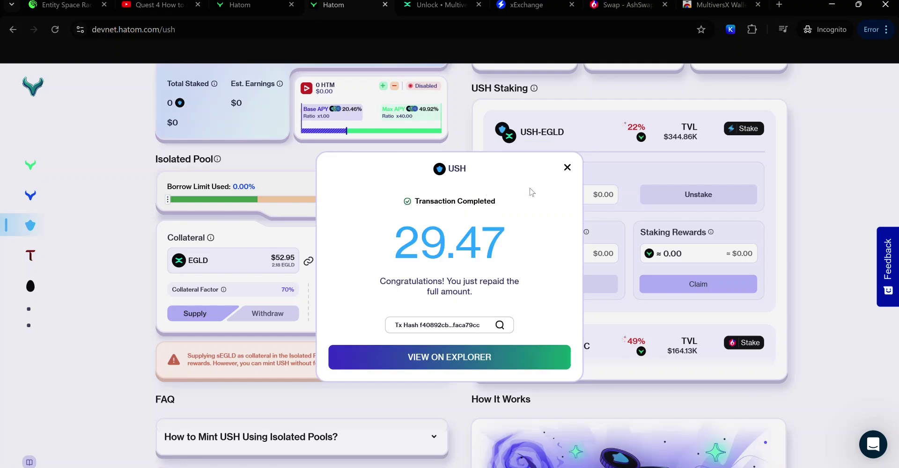
click(566, 170)
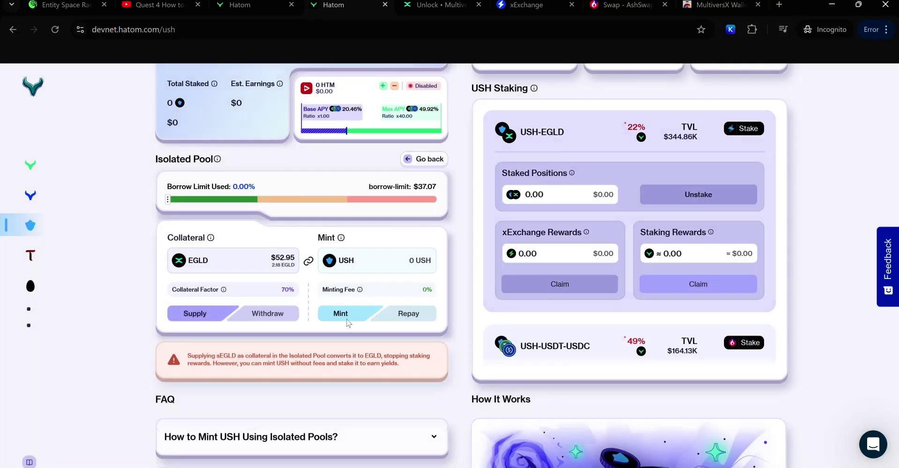
- Withdraw all isolated-pool collateral instantly as 1.91 sEGLD and sign the withdrawal
click(273, 315)
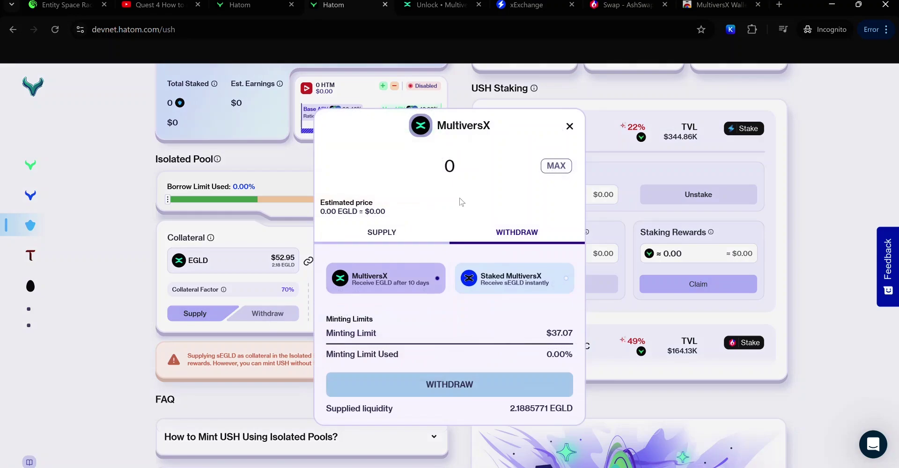
click(557, 166)
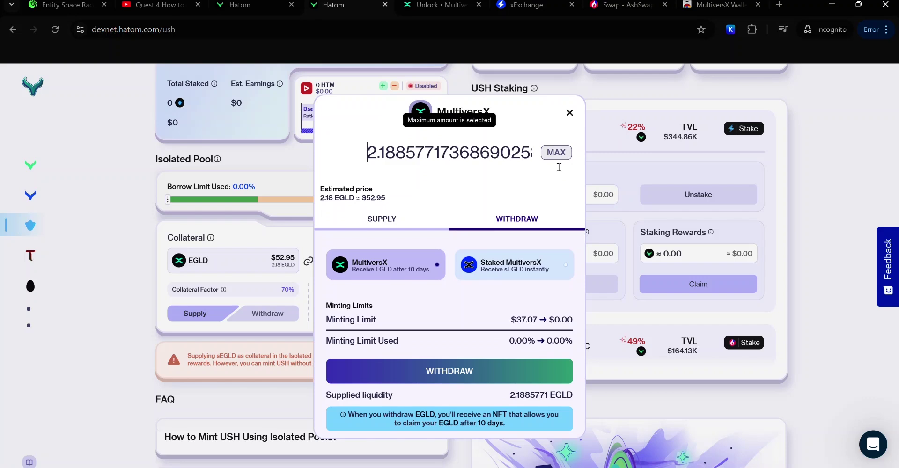
click(397, 285)
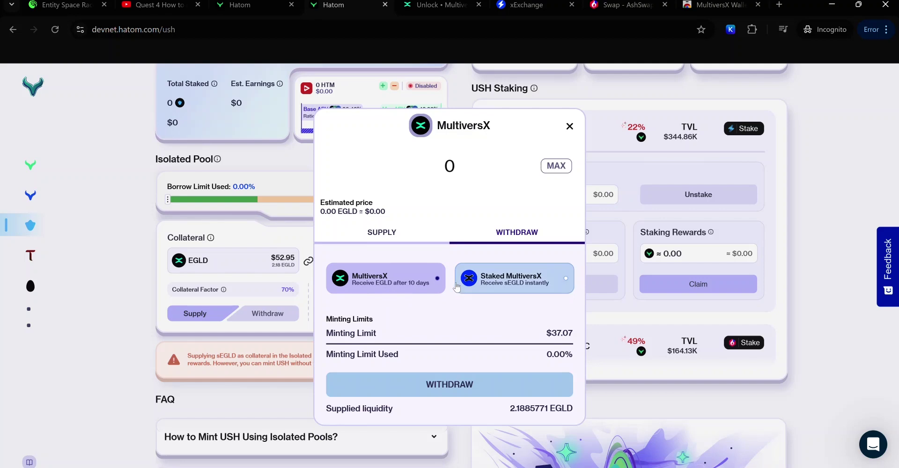
click(506, 287)
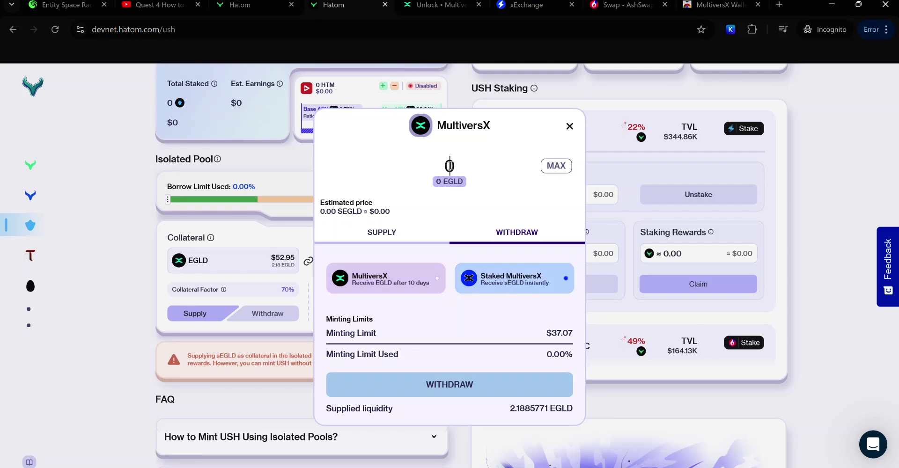
click(557, 169)
click(469, 383)
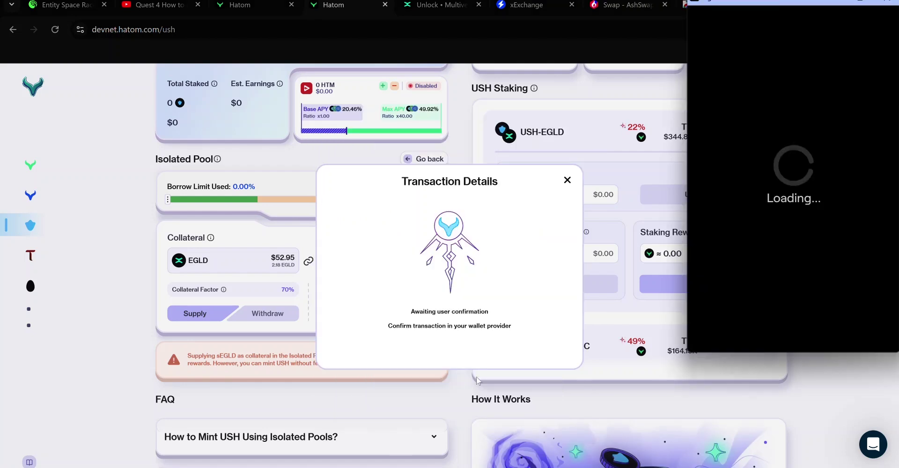
click(787, 313)
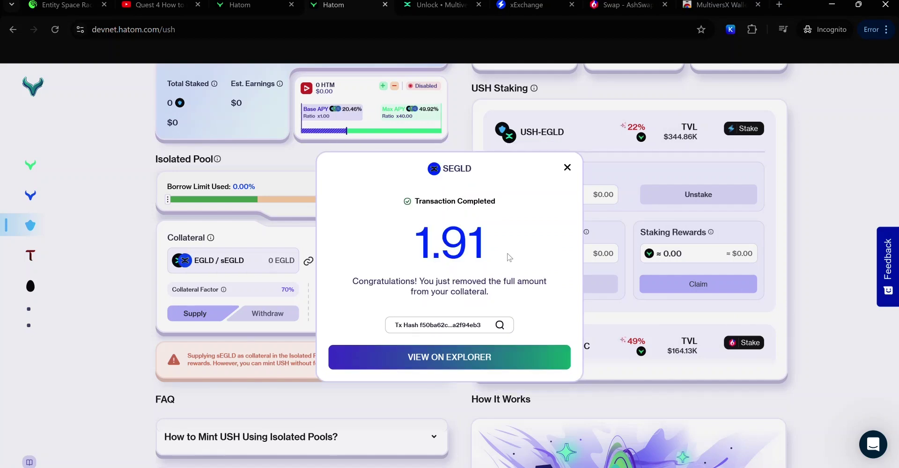
- Read Entity's Bounty #5 liquidity-and-stake steps, then bring up xExchange's devnet home page
click(60, 6)
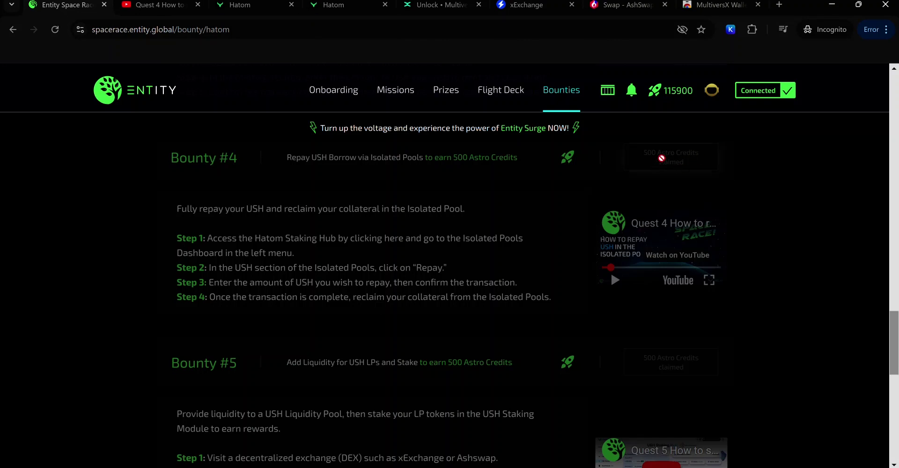
scroll(251, 248, down, 3)
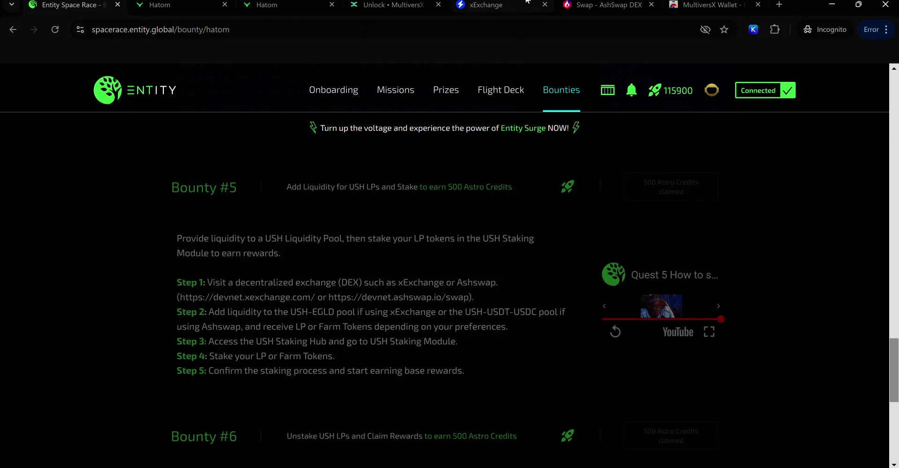
click(473, 5)
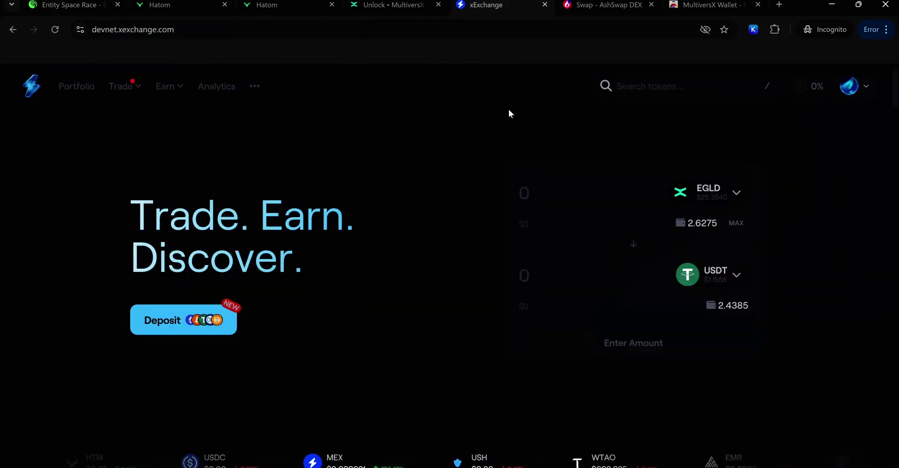
- Search the Earn > Liquidity pools for 'USH' and open the USH / EGLD pool
click(171, 89)
click(210, 140)
click(70, 5)
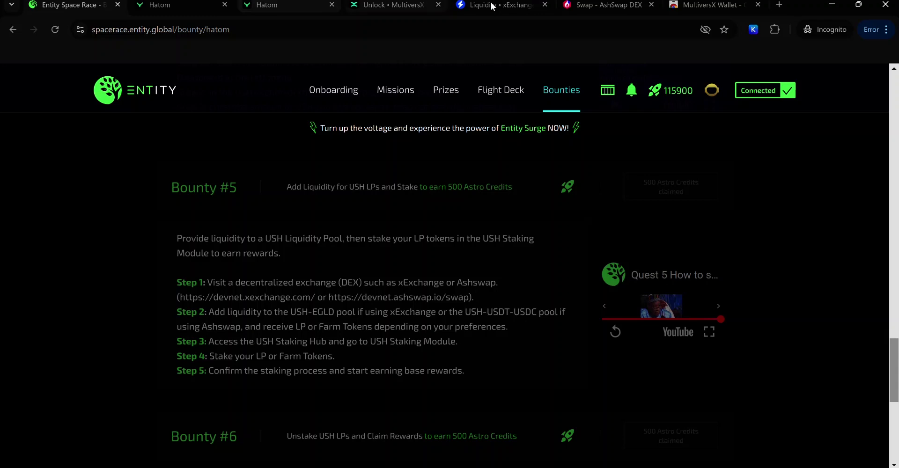
click(520, 6)
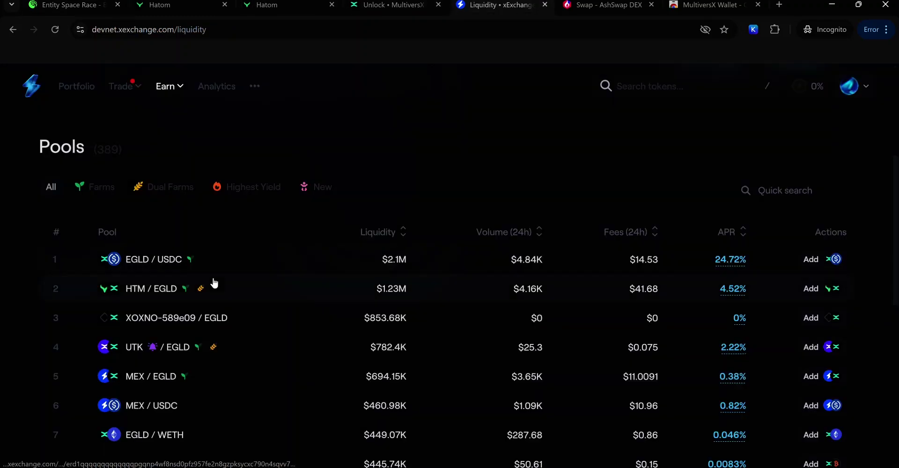
scroll(784, 306, up, 3)
click(784, 308)
text(USH)
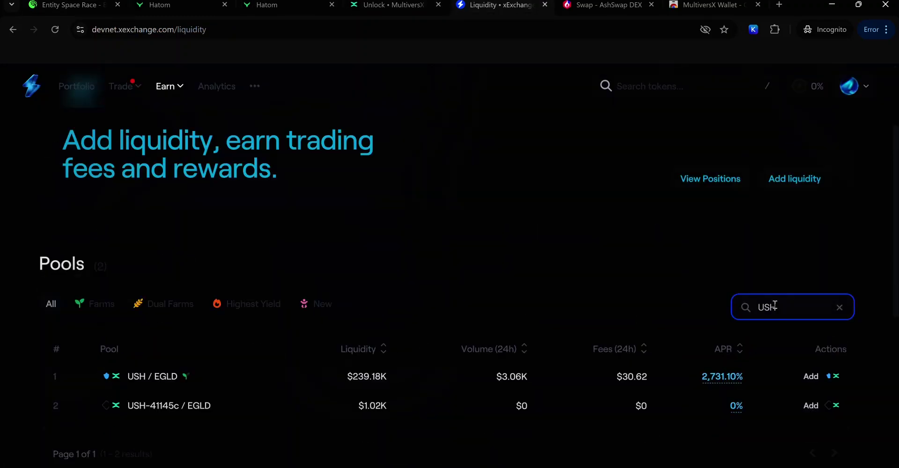
double_click(768, 308)
click(768, 310)
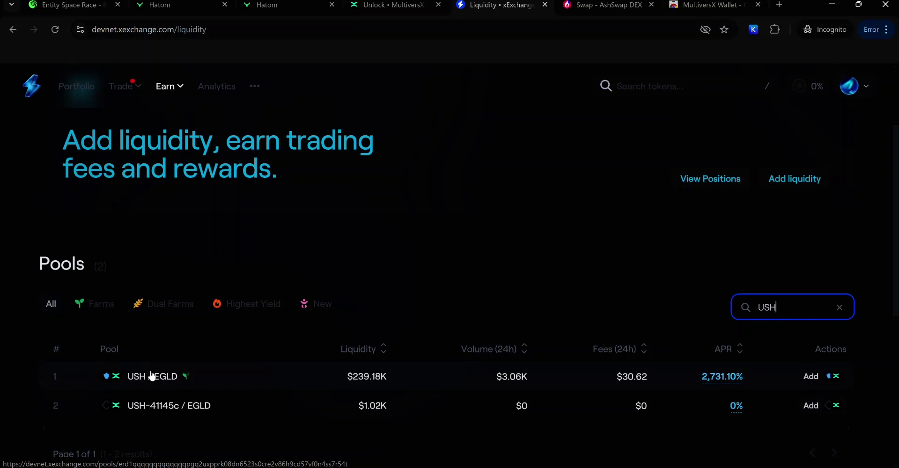
click(151, 377)
scroll(675, 309, down, 4)
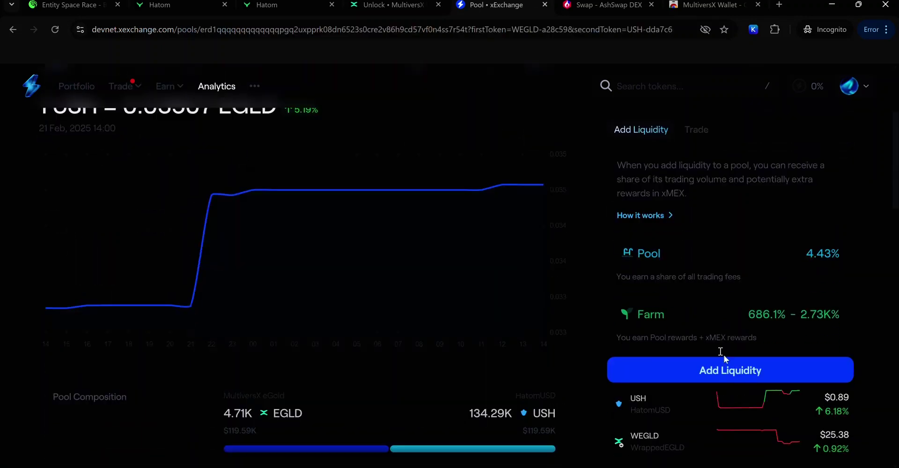
- Enter 0.1 USH in the USH / EGLD add-liquidity form and confirm it
click(692, 369)
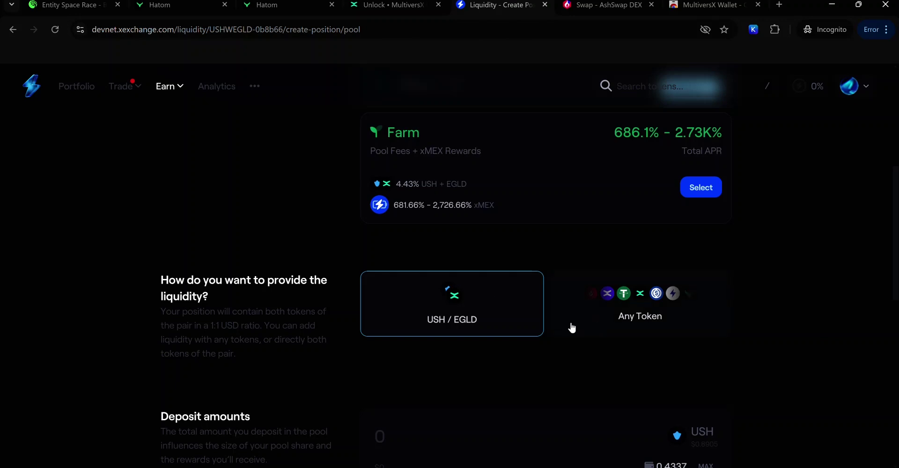
scroll(570, 325, down, 1)
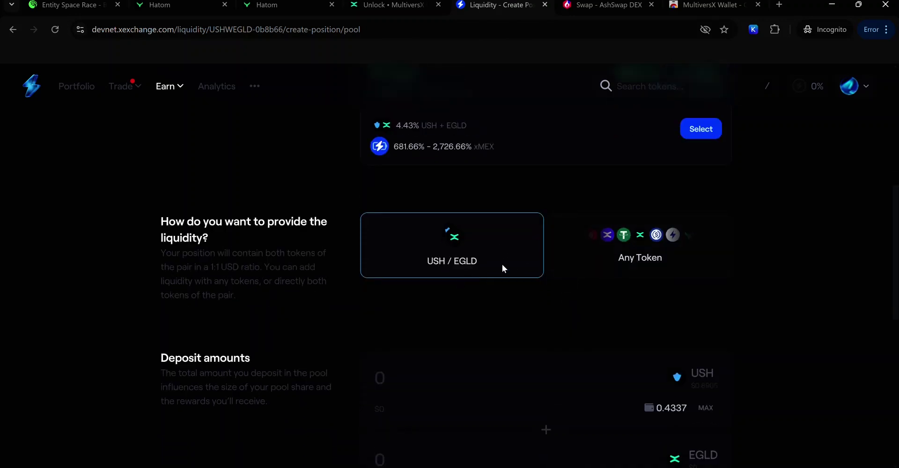
scroll(502, 264, down, 2)
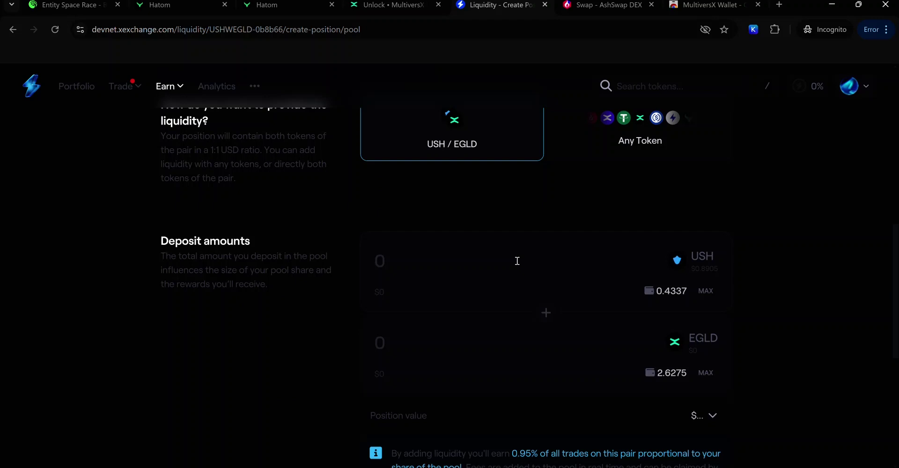
text(0.1)
scroll(588, 317, down, 2)
click(596, 407)
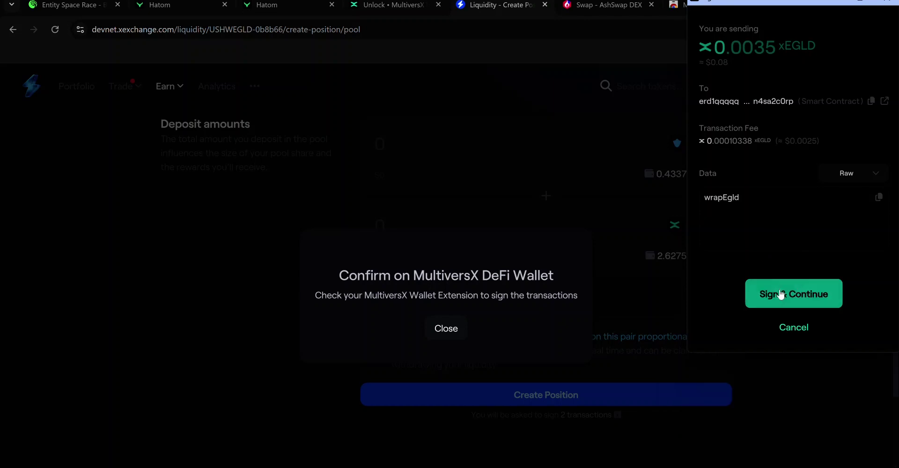
- Sign both wallet transactions until the USH–EGLD pool position is created
click(789, 295)
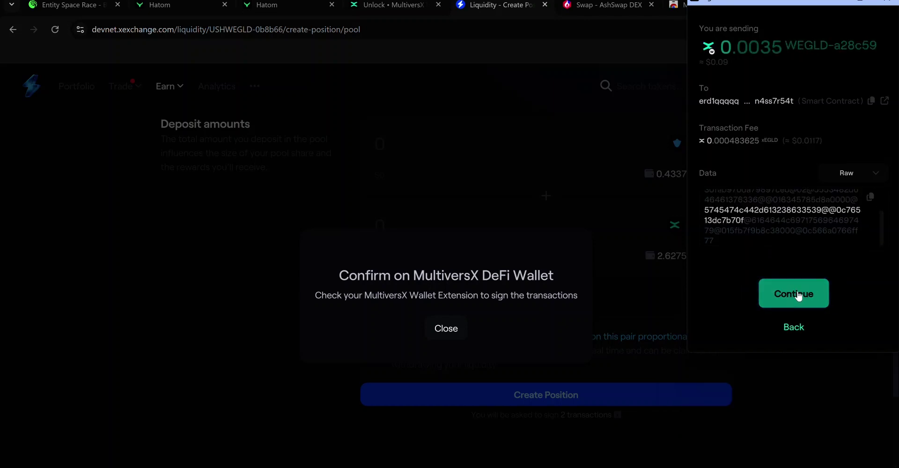
click(799, 295)
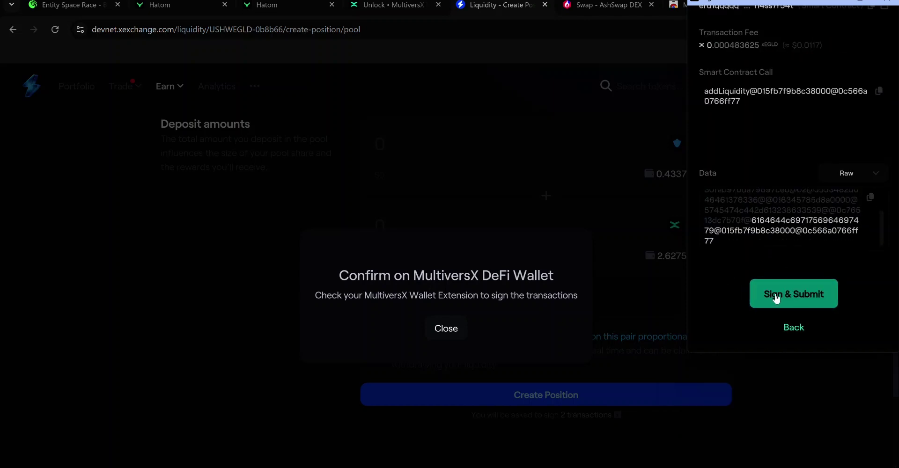
click(793, 295)
click(792, 318)
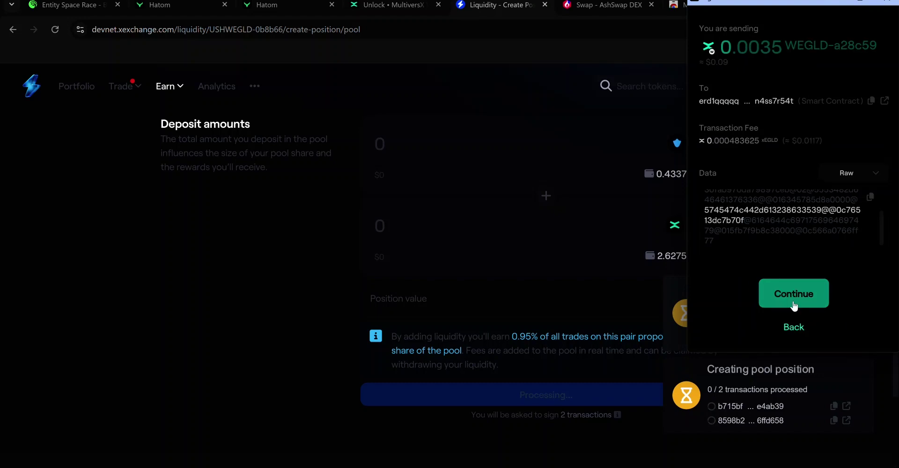
click(795, 296)
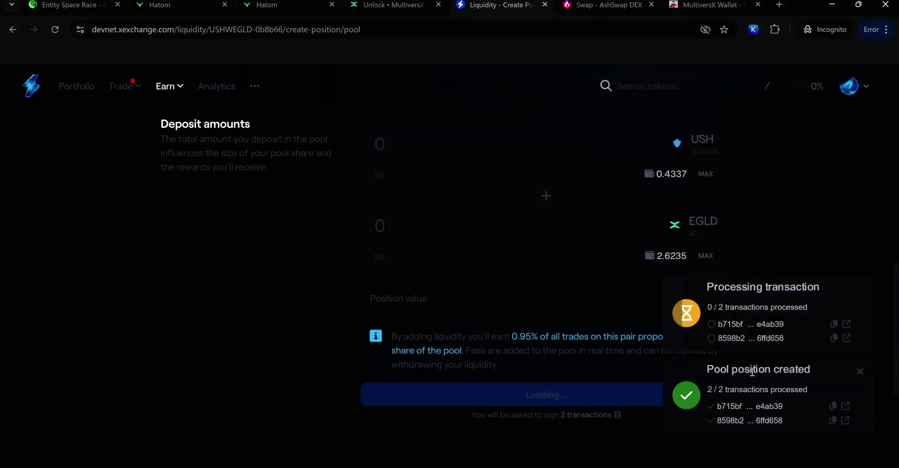
key(ctrl+Tab)
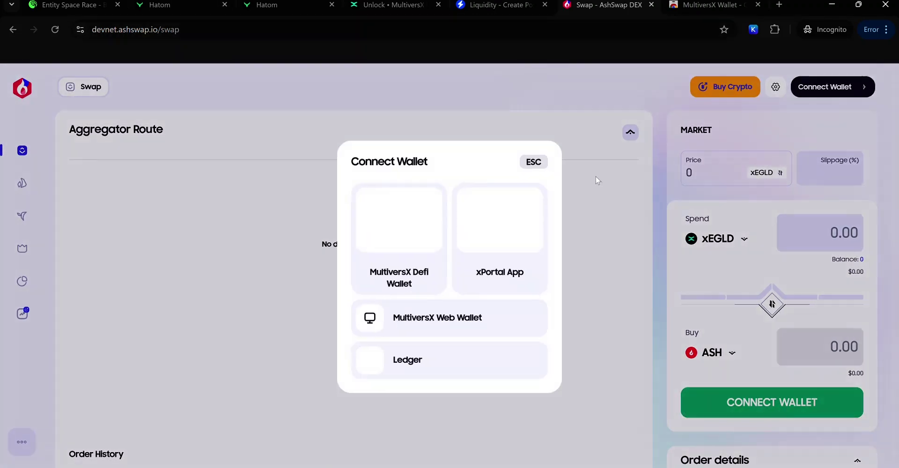
- Connect the MultiversX DeFi Wallet to AshSwap and start a USDC–USDT–USH pool deposit
click(413, 229)
click(844, 331)
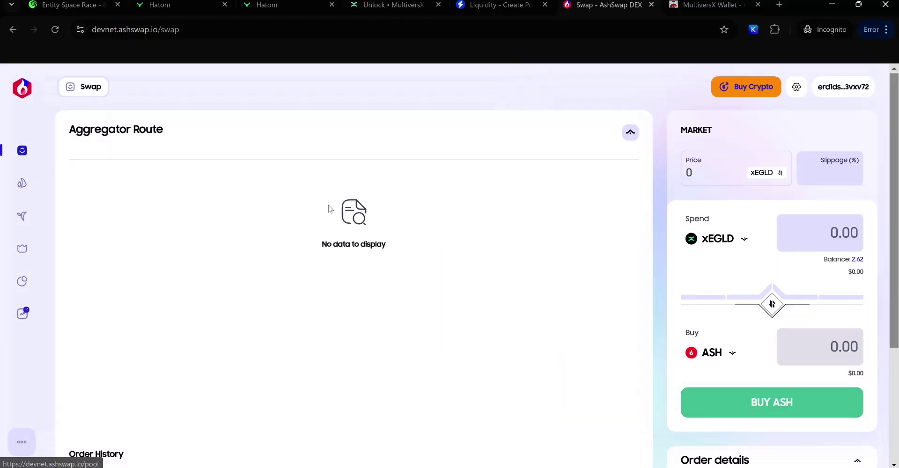
mouse_move(27, 154)
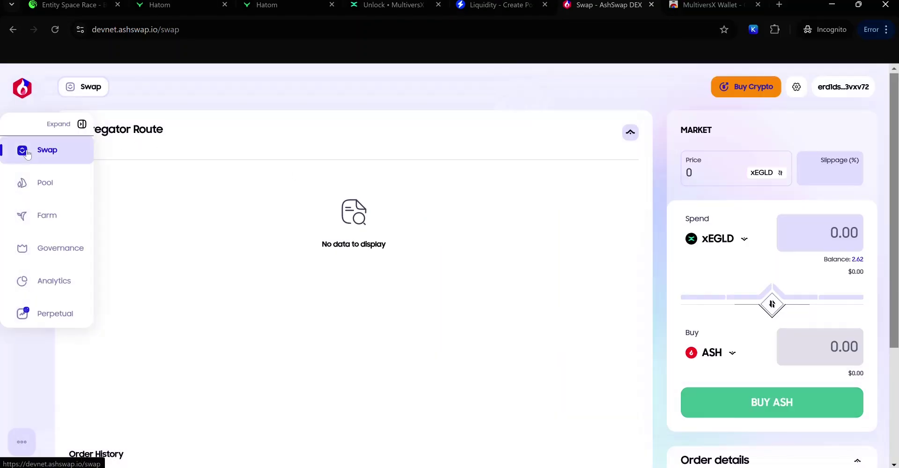
click(38, 187)
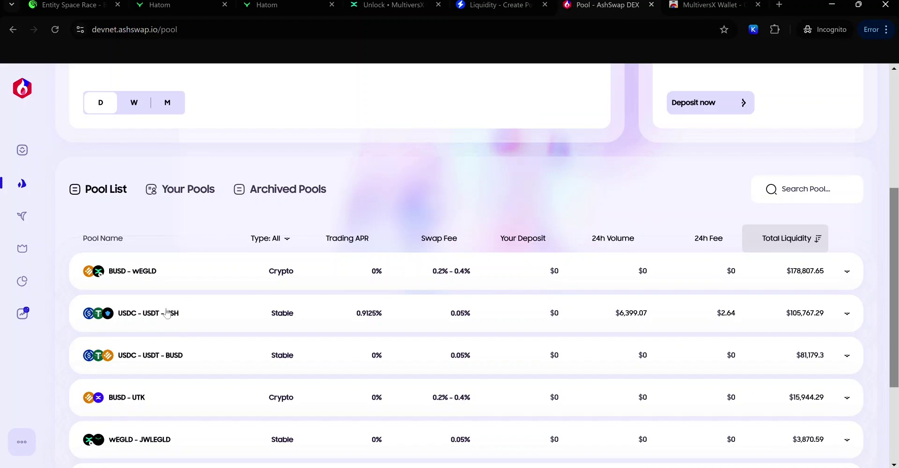
click(175, 314)
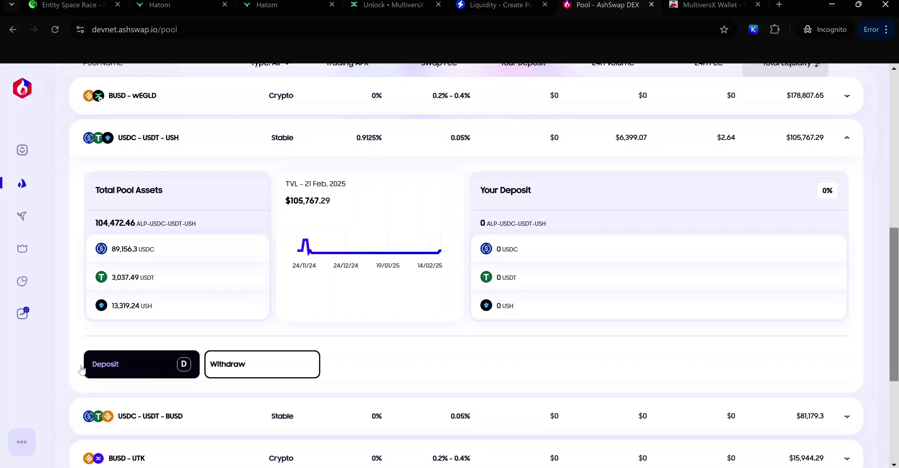
click(122, 367)
- Deposit 0.1 USDC with matching USDT and USH, then return to Hatom's USH page
click(402, 189)
text(0.1)
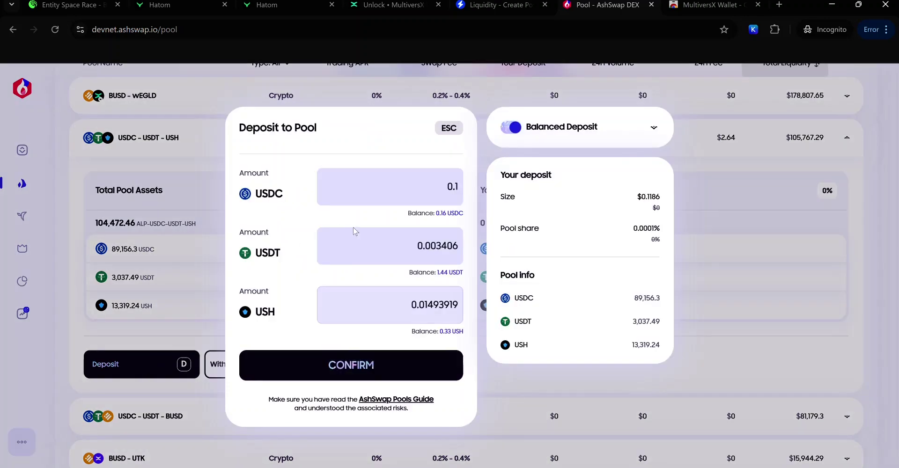
click(342, 366)
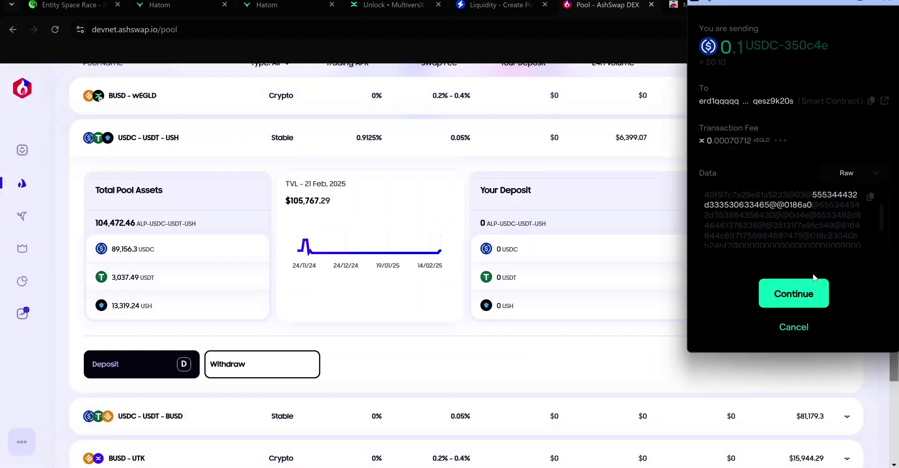
click(785, 298)
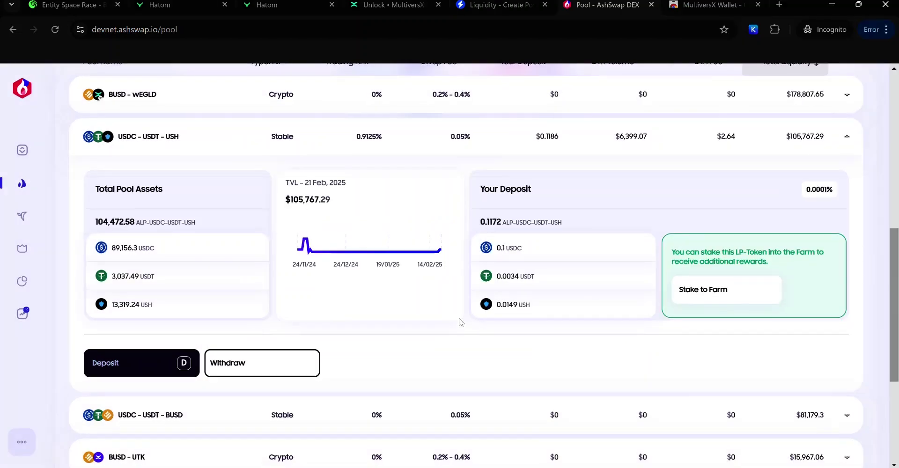
scroll(459, 322, down, 5)
scroll(457, 322, up, 3)
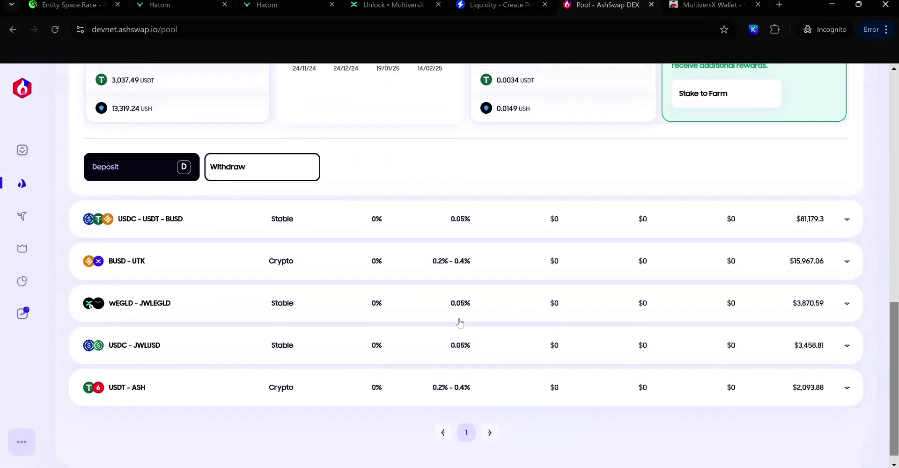
key(ctrl+1)
click(280, 3)
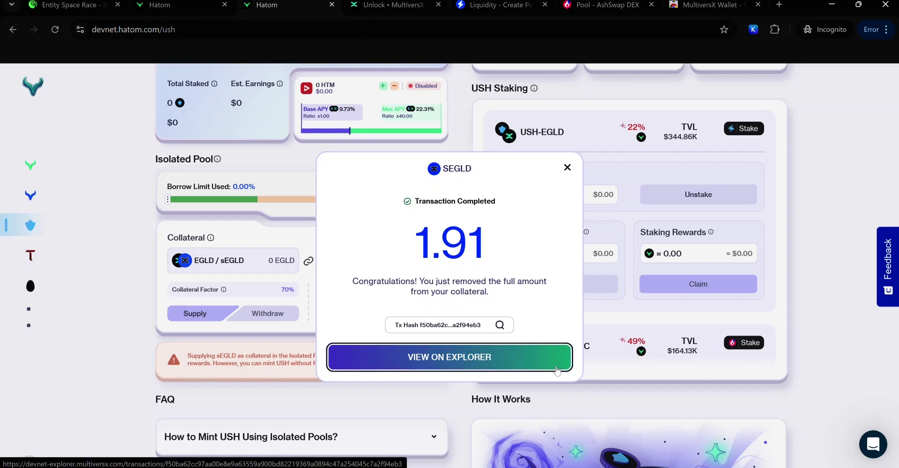
- Stake the entire 0.0065 USH-EGLD LP balance in the USH Staking Module using MAX
click(111, 365)
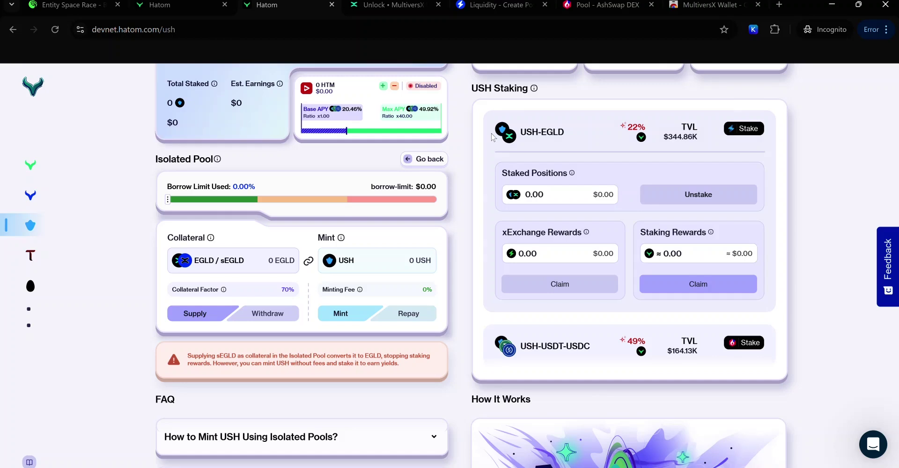
click(687, 195)
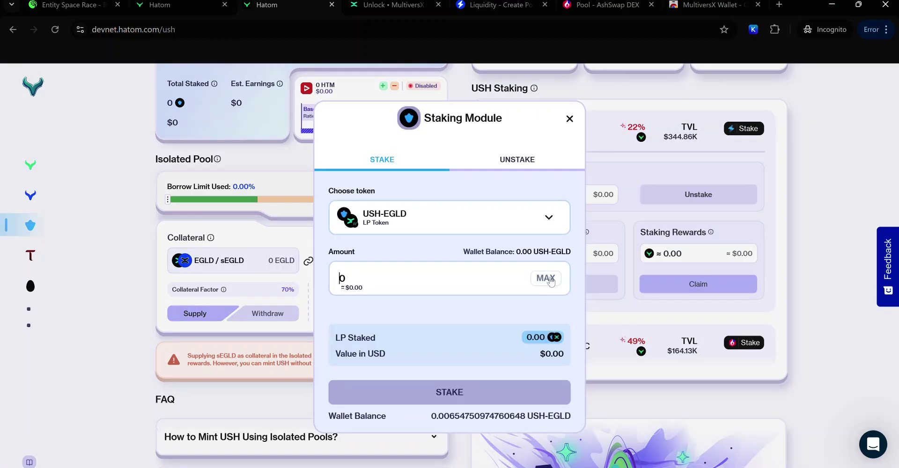
click(569, 118)
click(733, 128)
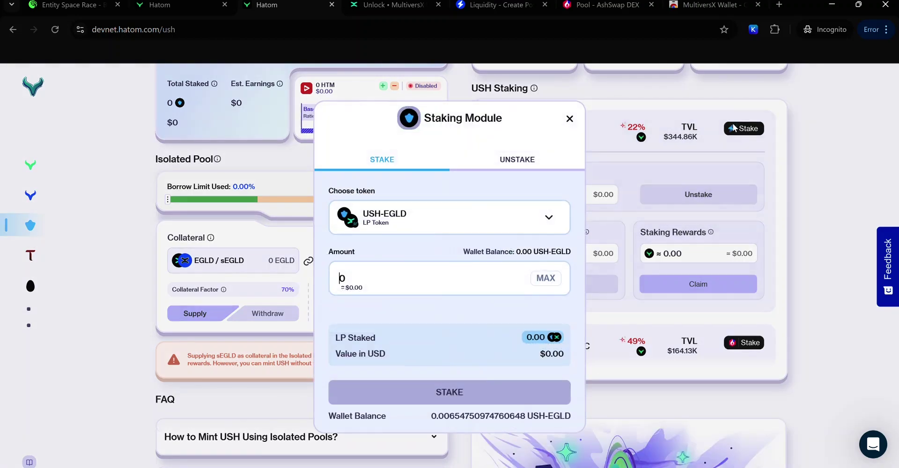
click(545, 279)
click(450, 392)
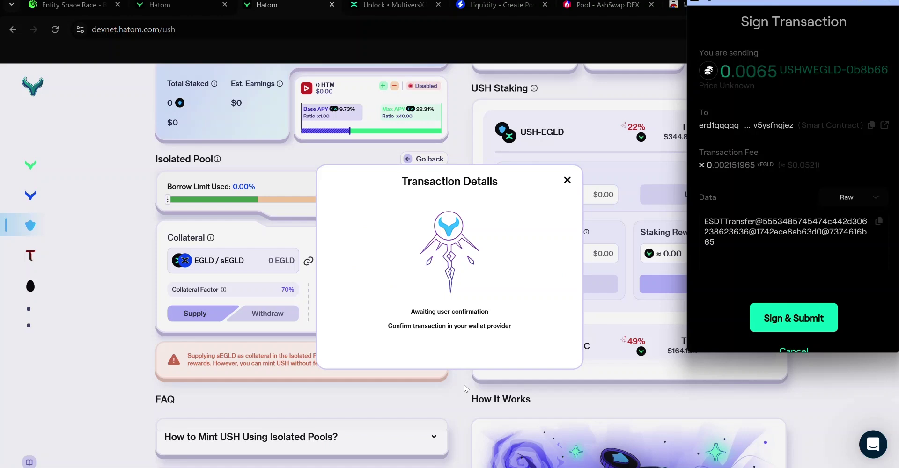
click(787, 321)
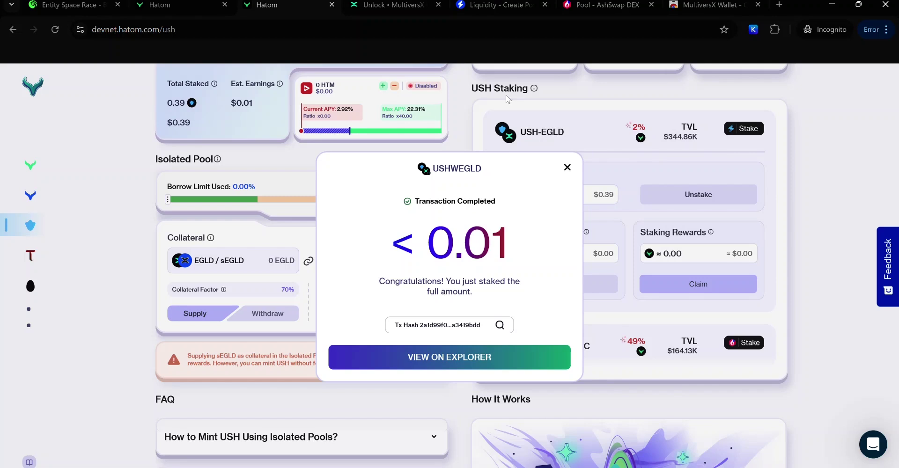
click(56, 5)
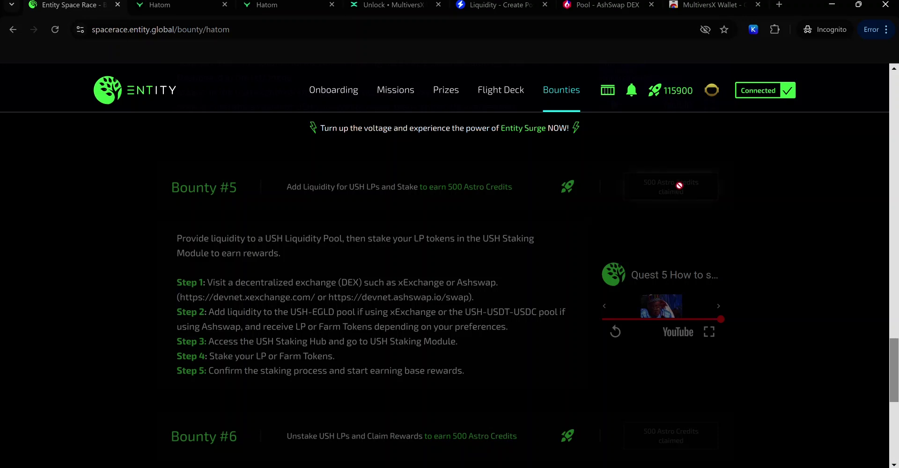
- Unstake the full 0.0065 USH-EGLD LP Token stake from Hatom's staking module
scroll(692, 182, down, 5)
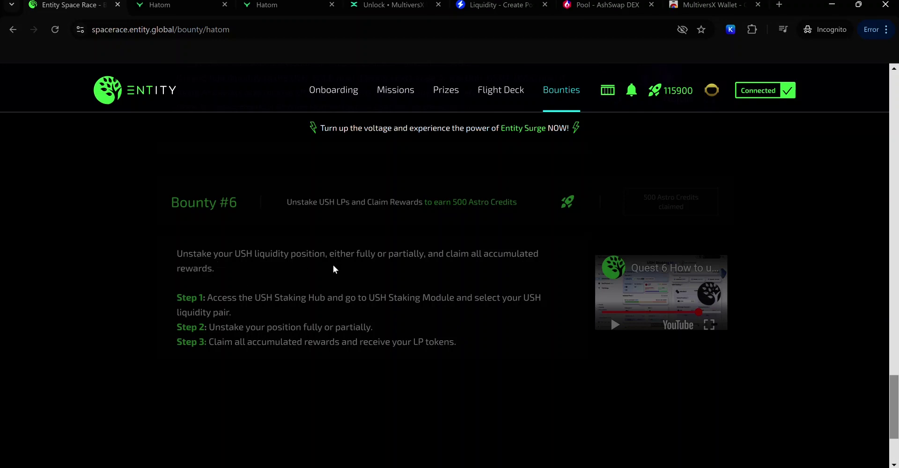
key(ctrl+3)
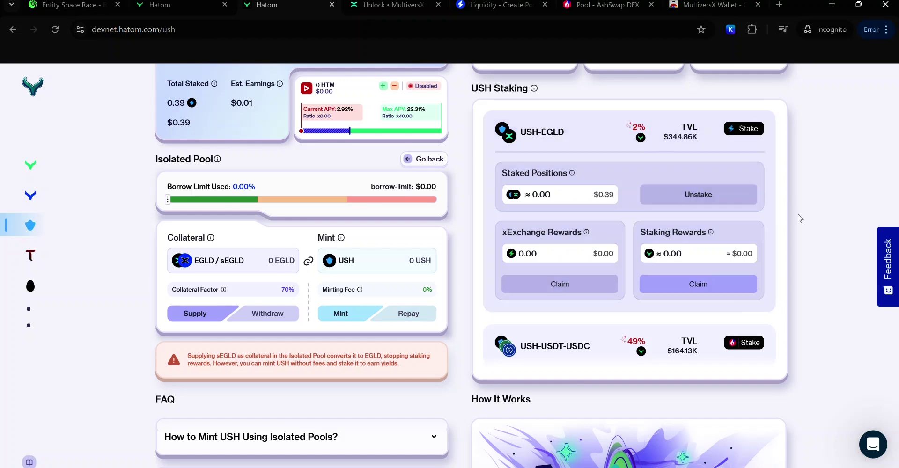
scroll(800, 218, up, 3)
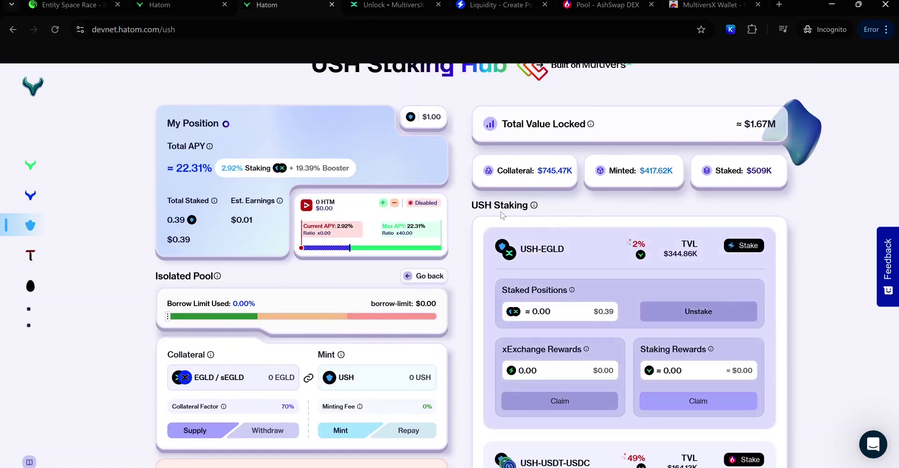
click(744, 246)
click(517, 159)
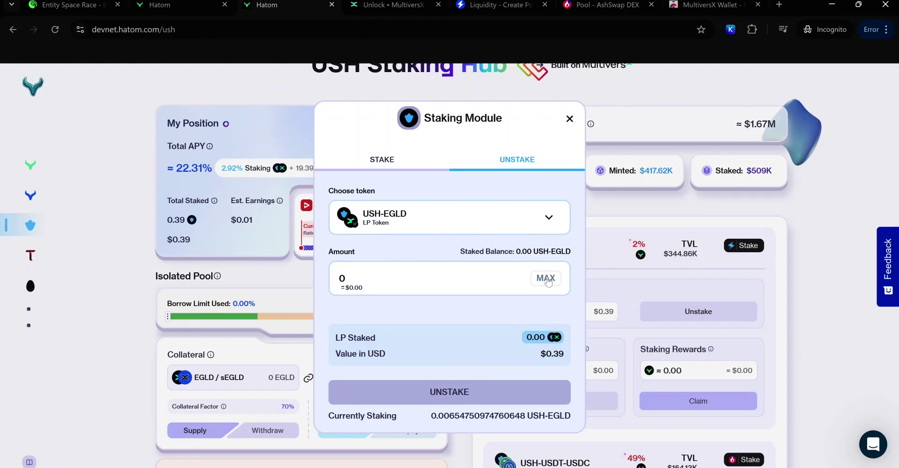
click(531, 219)
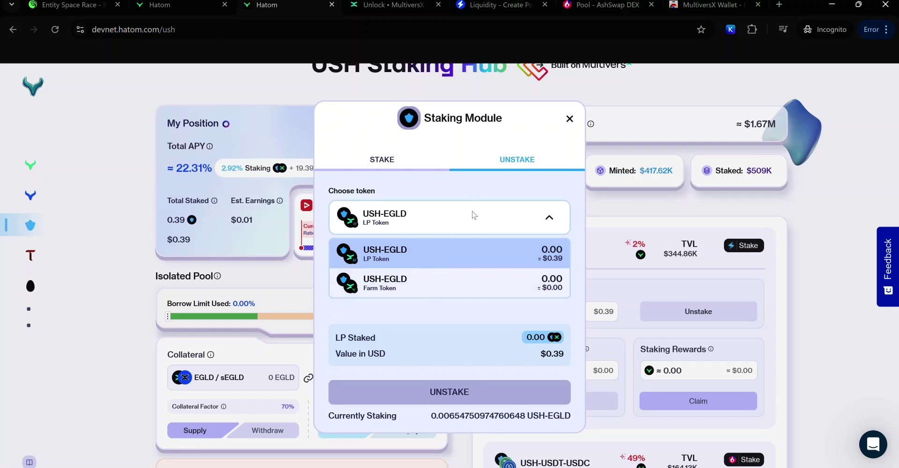
click(468, 252)
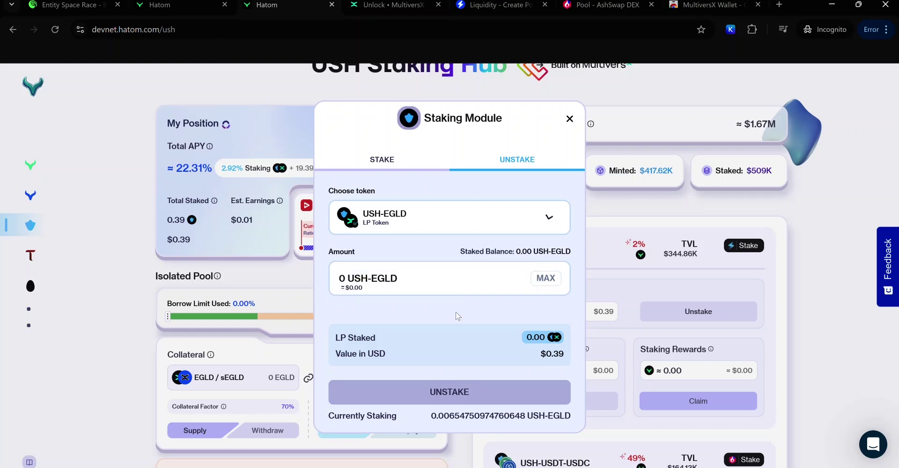
click(546, 278)
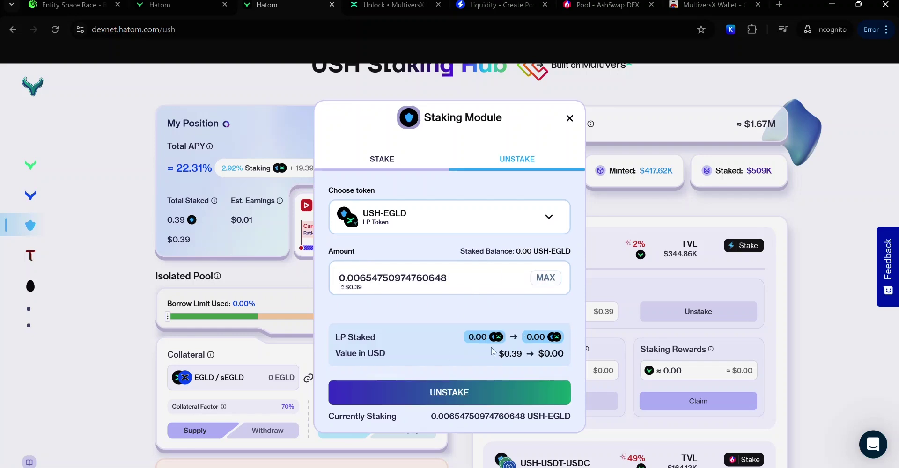
click(466, 395)
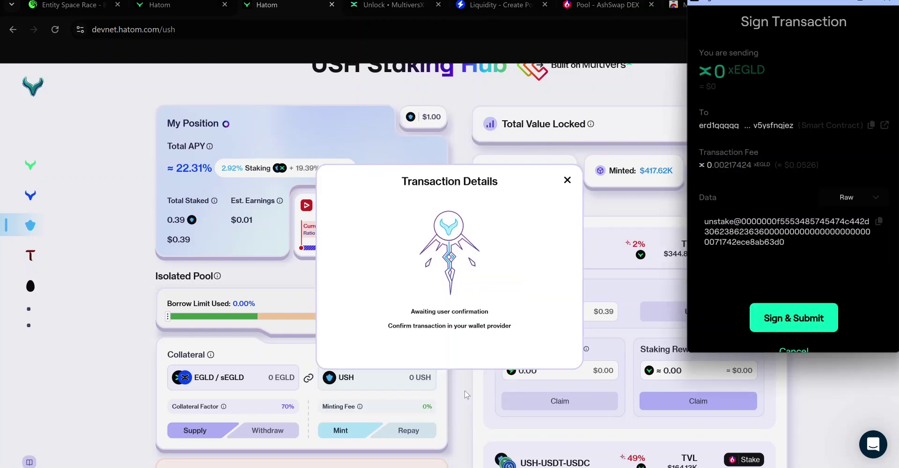
click(791, 319)
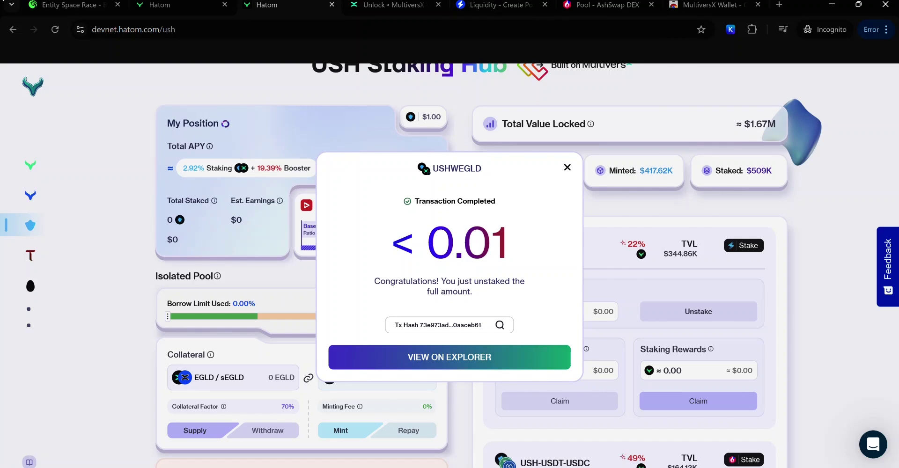
click(78, 7)
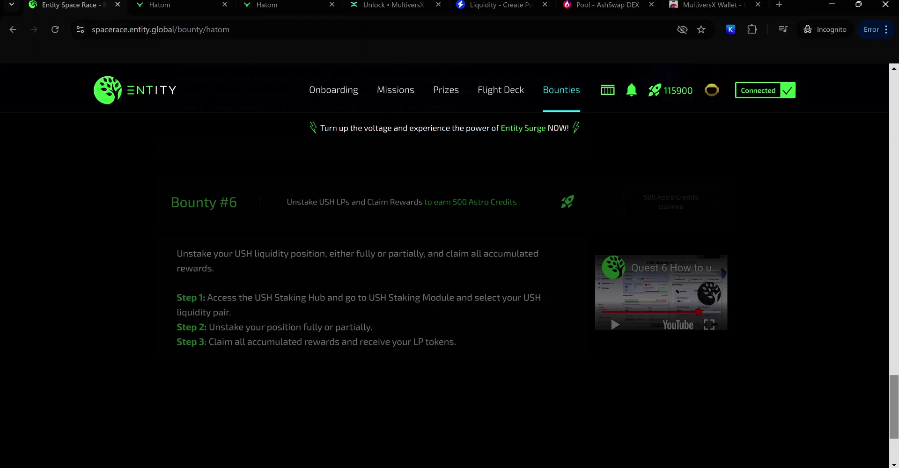